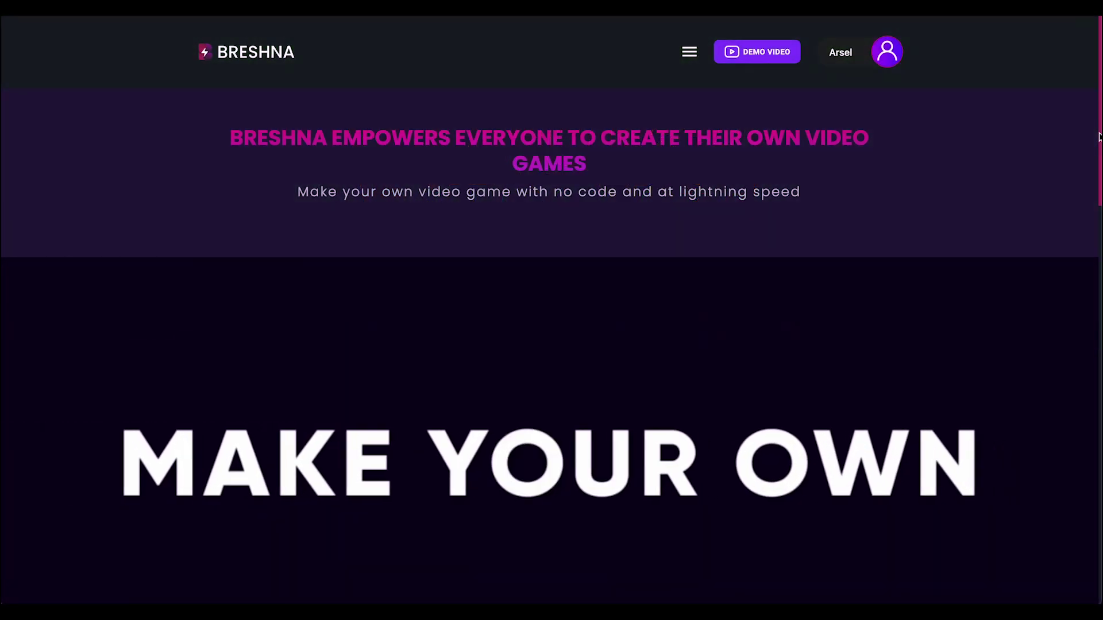
- Scroll down to the 'Make Your Own Game' template gallery
left_click_drag(1098, 137, 1098, 190)
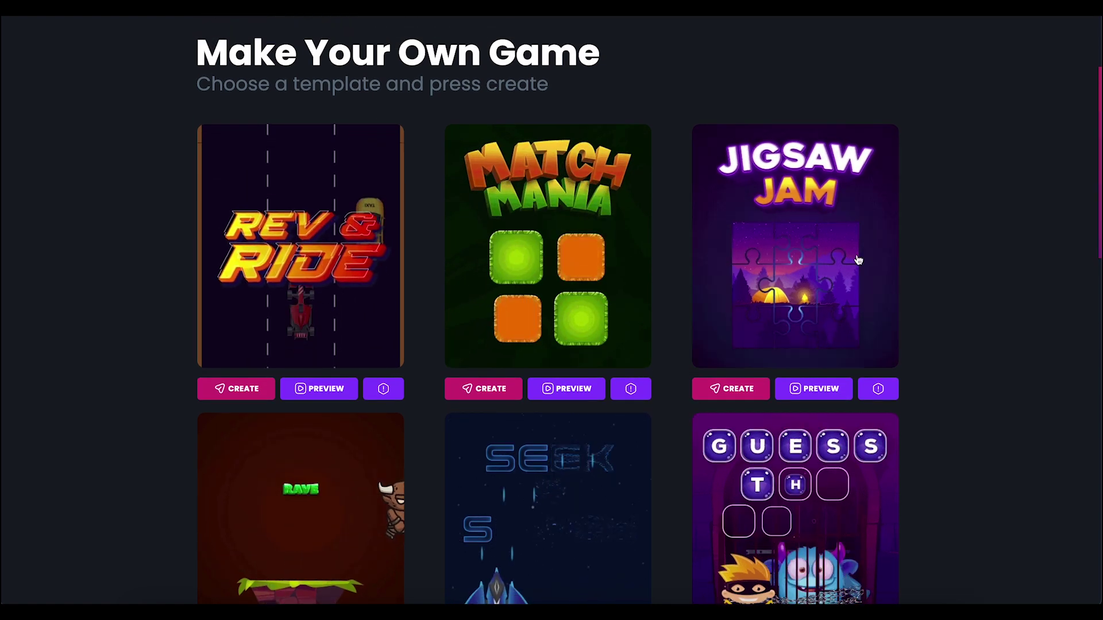
- Create a Match Mania game and bring up Level 1's background choices
left_click(482, 391)
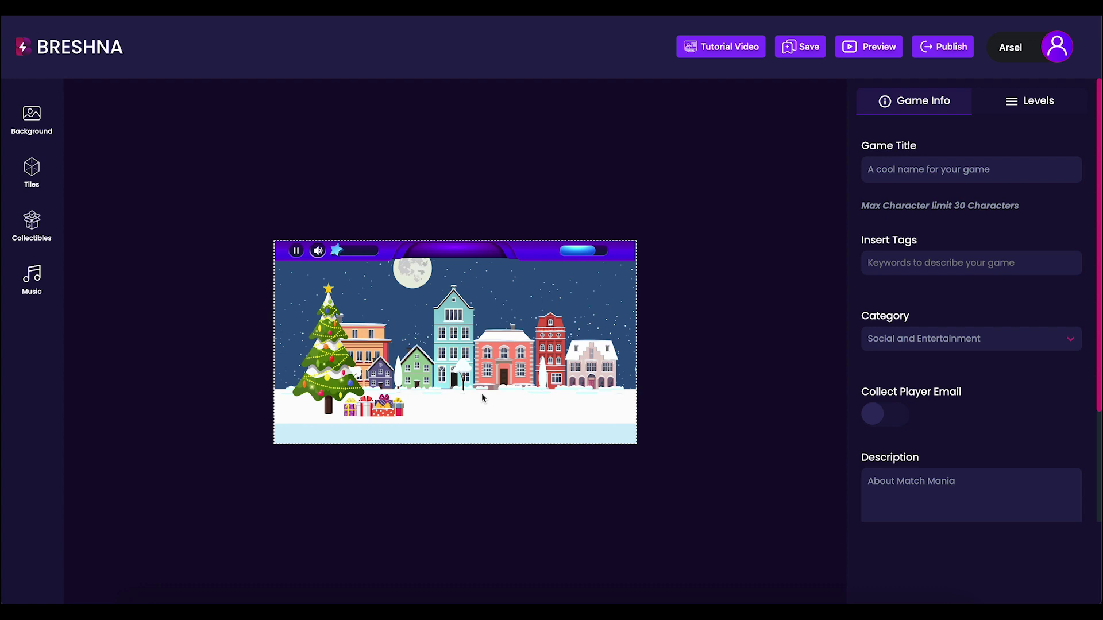
left_click(1036, 115)
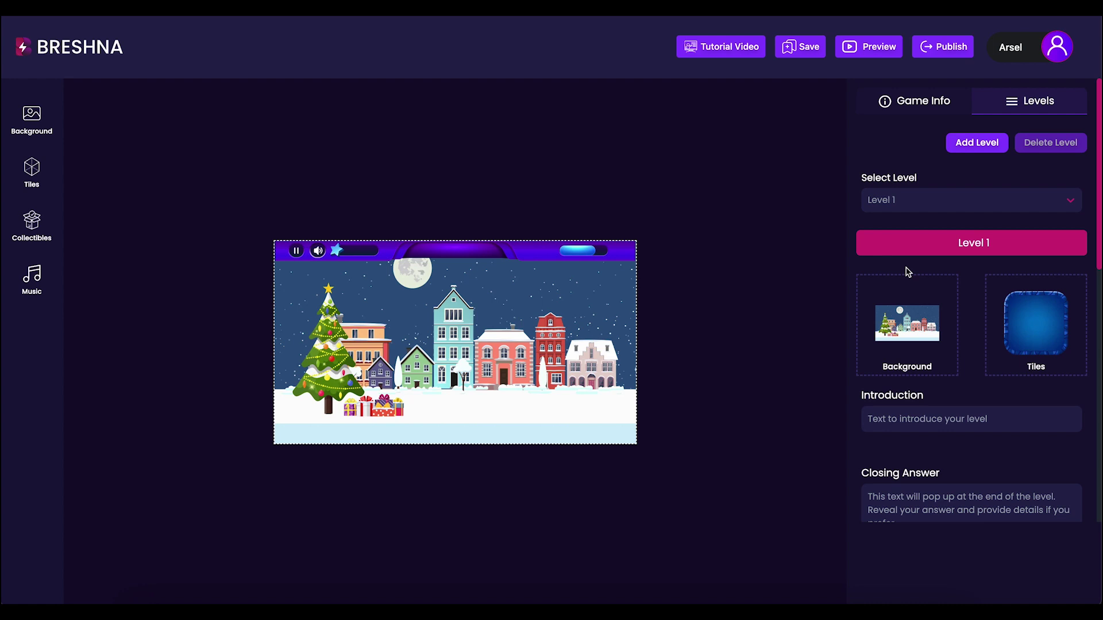
left_click(886, 324)
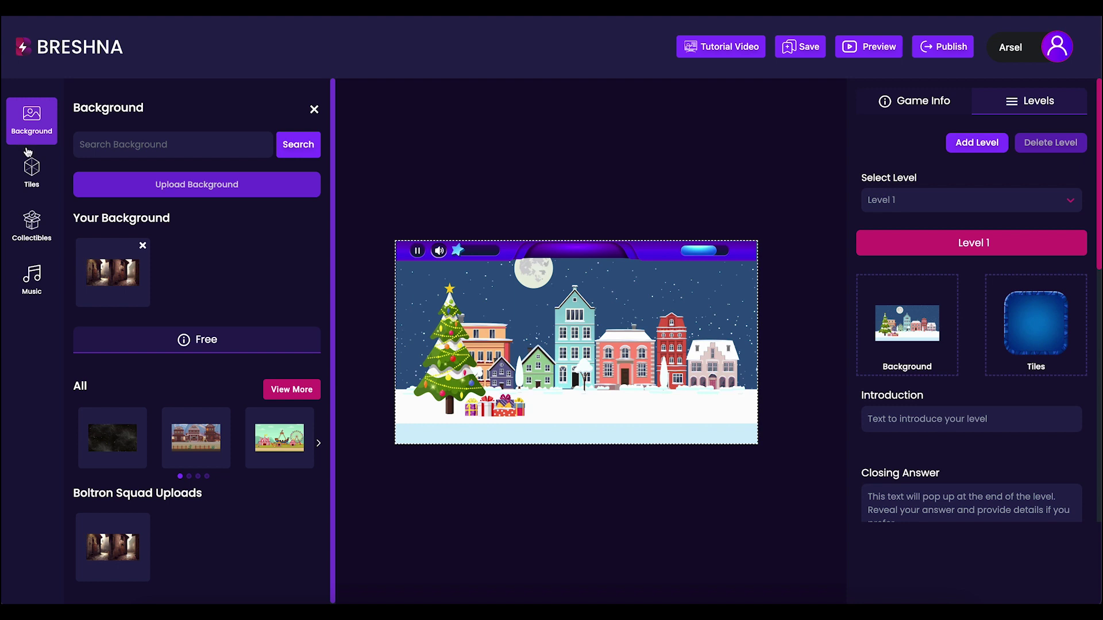
- Set Level 1's background to the Wild West town
left_click(300, 388)
scroll(300, 385, "down", 3)
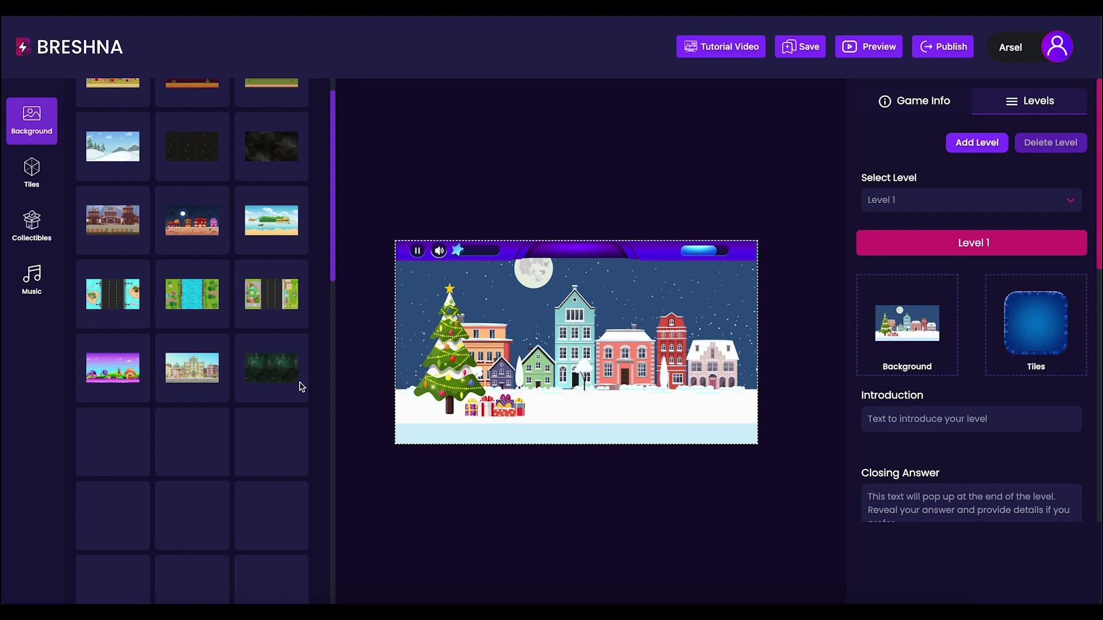
left_click(123, 233)
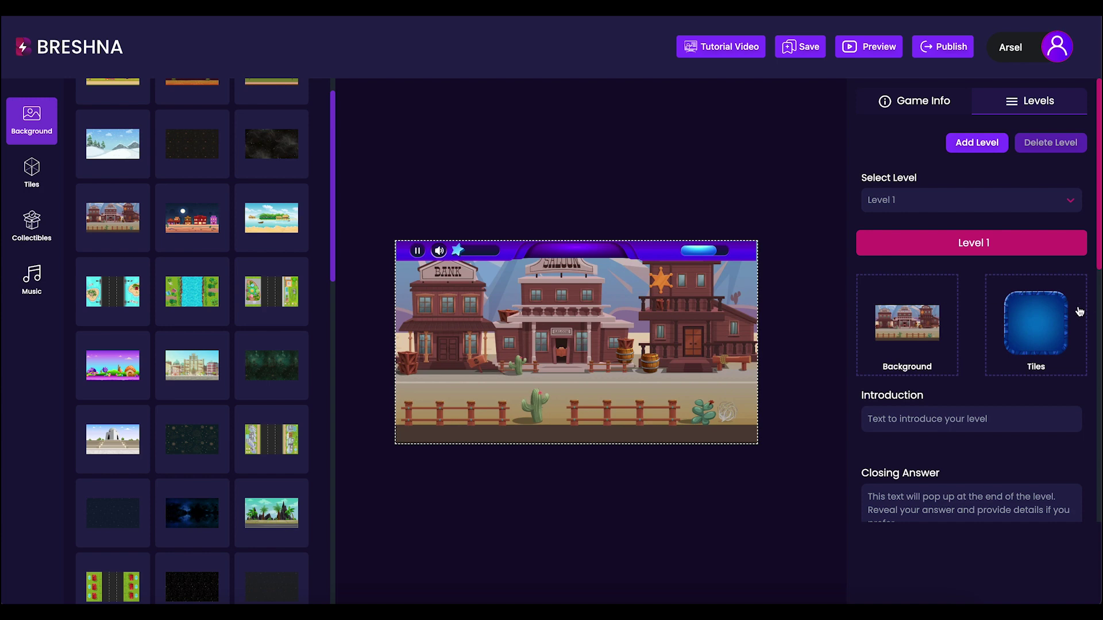
- Change Level 1's tiles from blue to red
left_click(1079, 312)
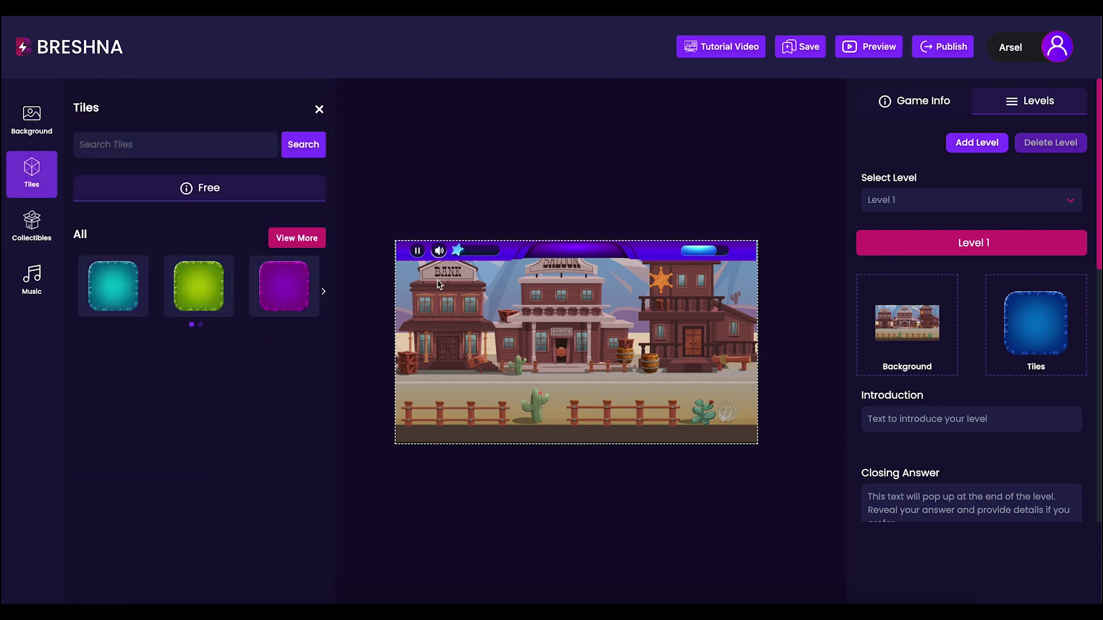
left_click(327, 291)
left_click(211, 297)
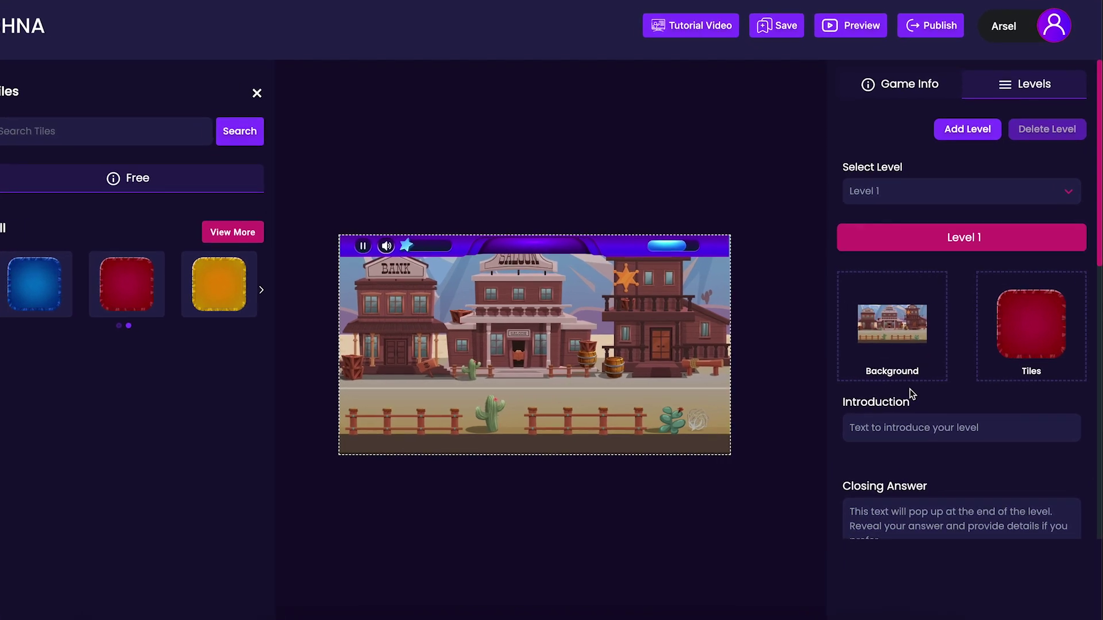
- Replace the placeholder introduction with 'Match the equation with answer!'
left_click(1020, 411)
key("ctrl+shift+Right")
key("ctrl+shift+Right")
key("ctrl+shift+Right")
key("ctrl+shift+Right")
key("ctrl+shift+Right")
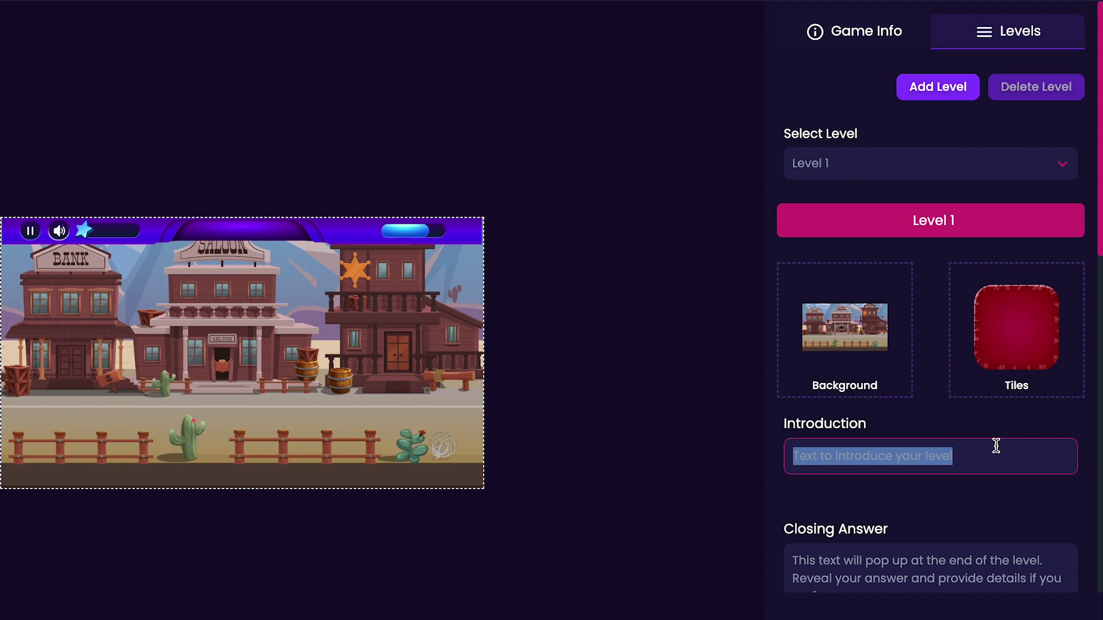
type("Ma")
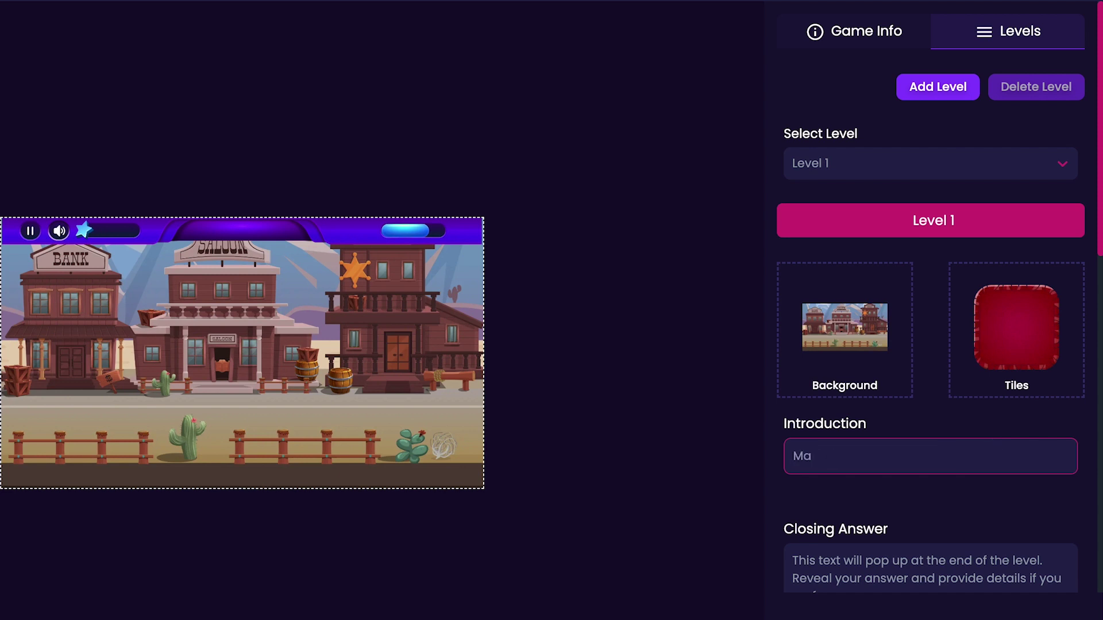
type("tch the equation w")
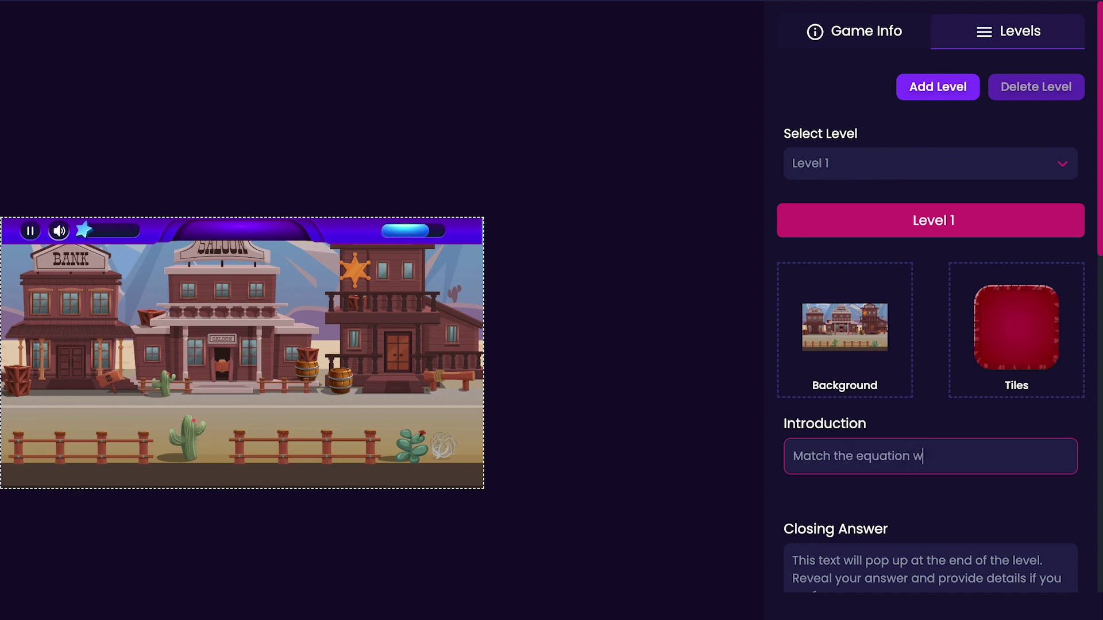
type("ith answer!")
left_click(1091, 398)
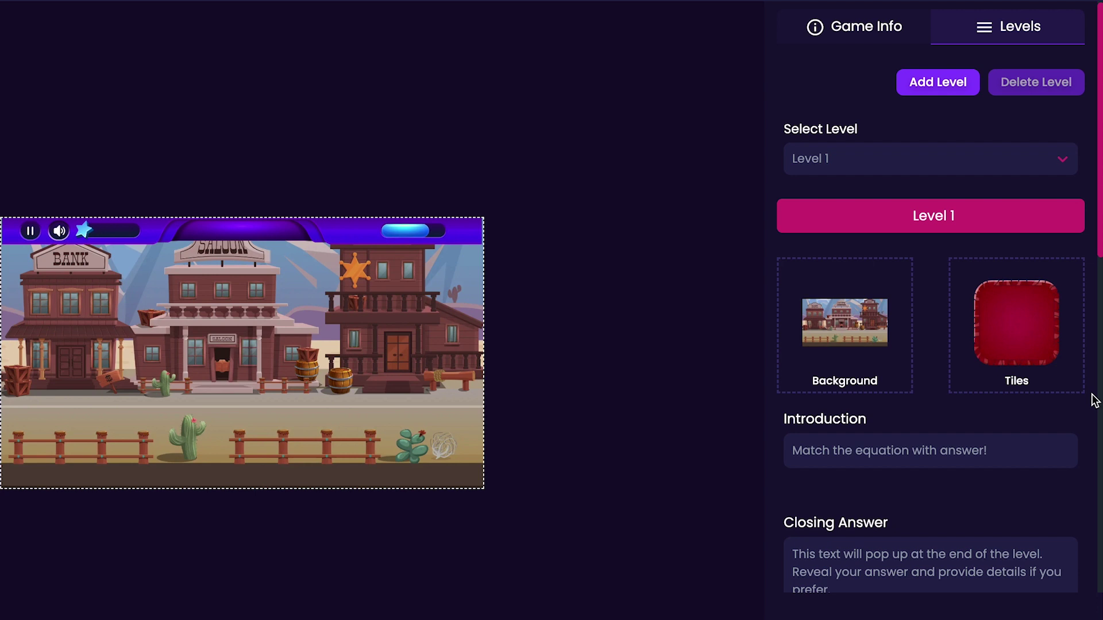
- Change the closing answer text to 'Awesome Job!'
scroll(1091, 399, "down", 3)
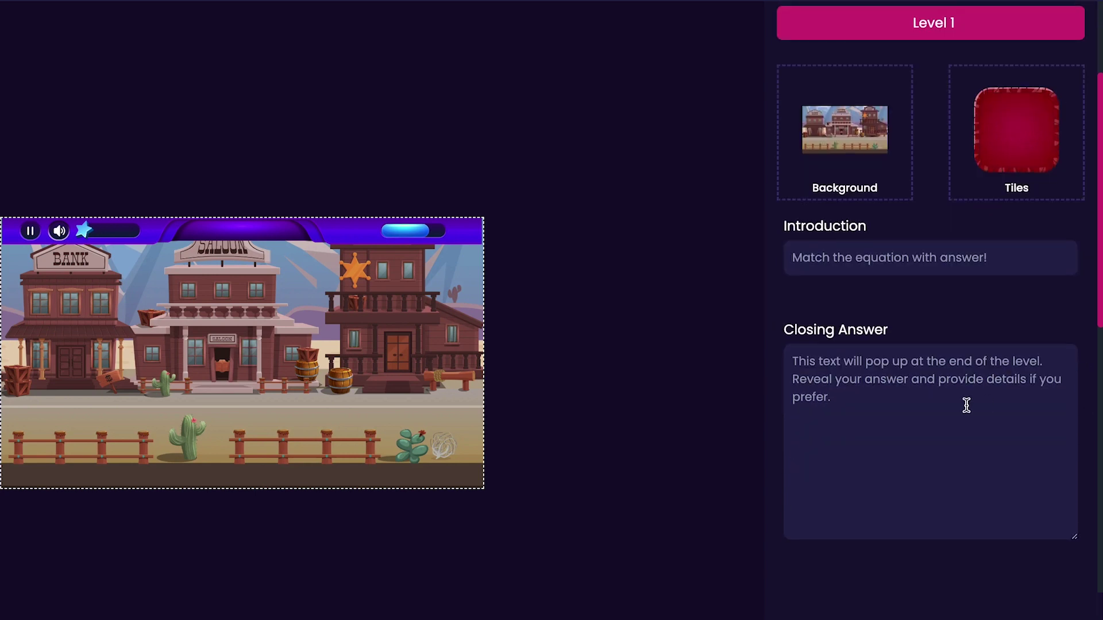
left_click(966, 406)
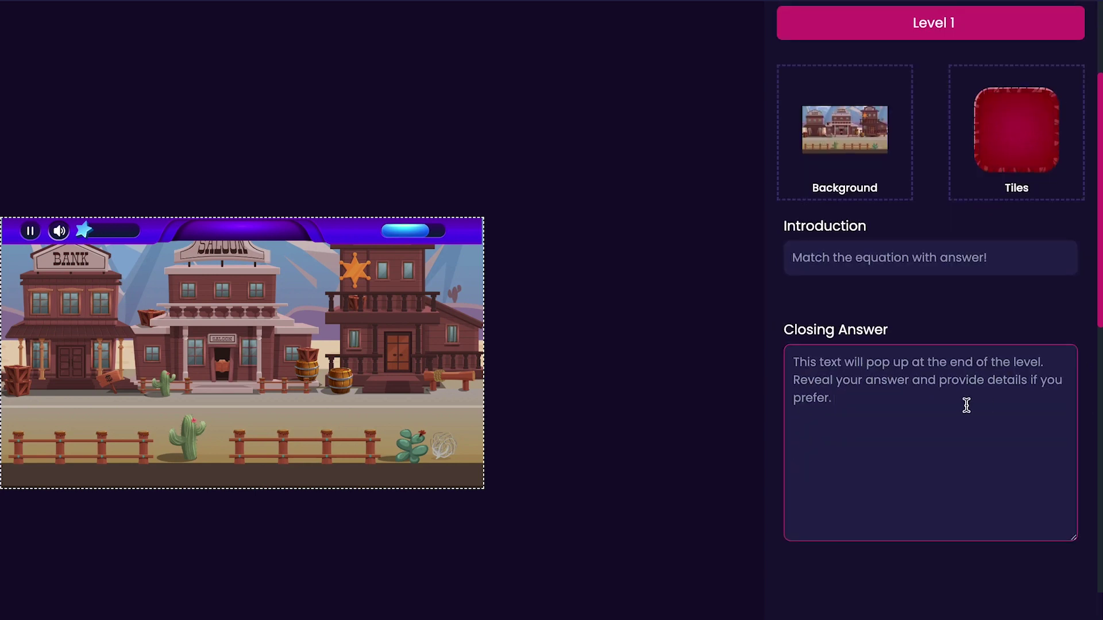
key("ctrl+a")
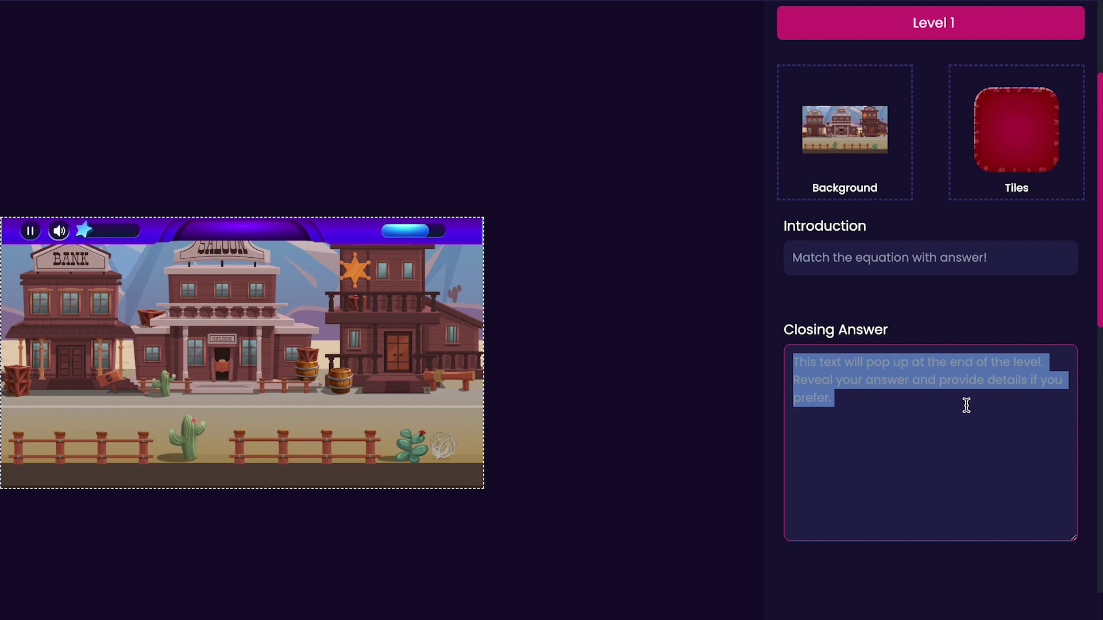
type("Aweso")
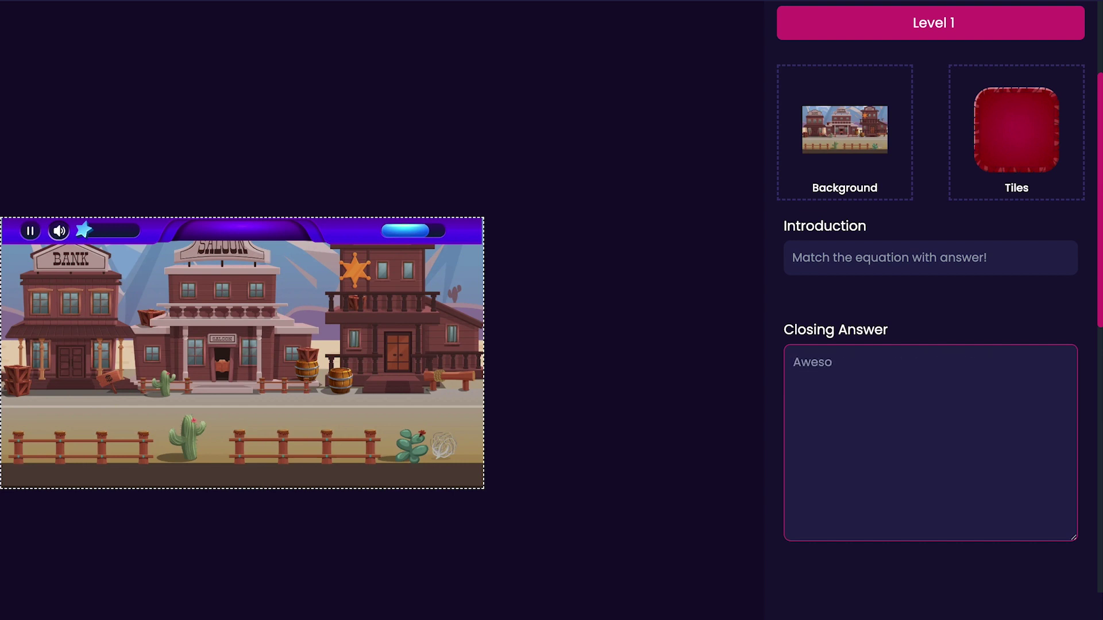
type("me Job!")
scroll(982, 532, "down", 6)
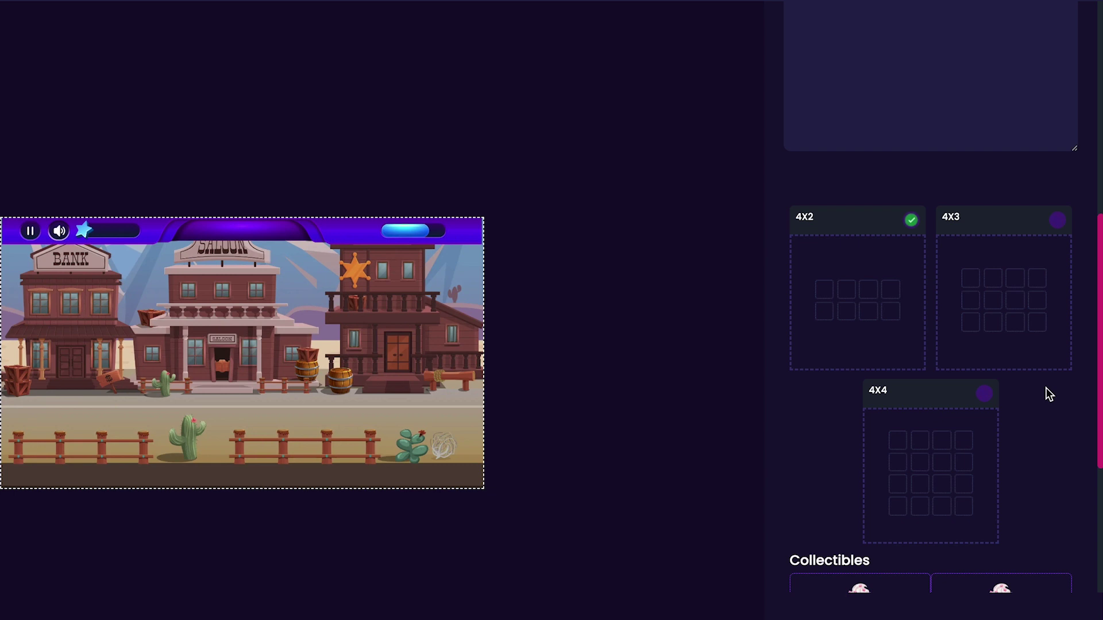
scroll(1048, 394, "down", 6)
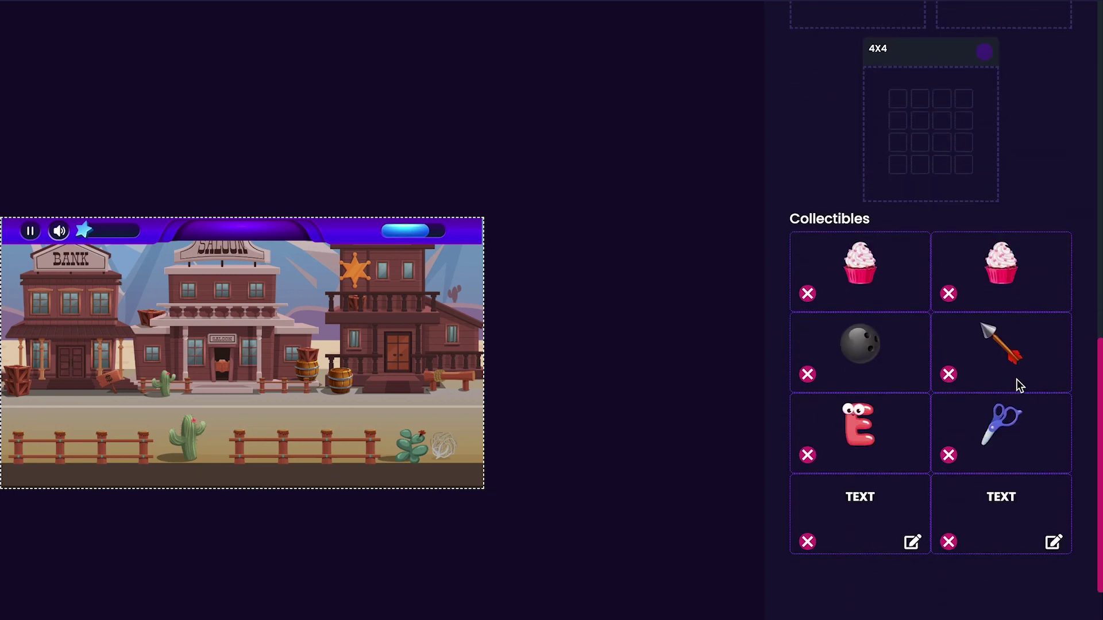
- Delete the default collectibles one by one until all eight slots are empty
left_click(808, 295)
left_click(808, 295)
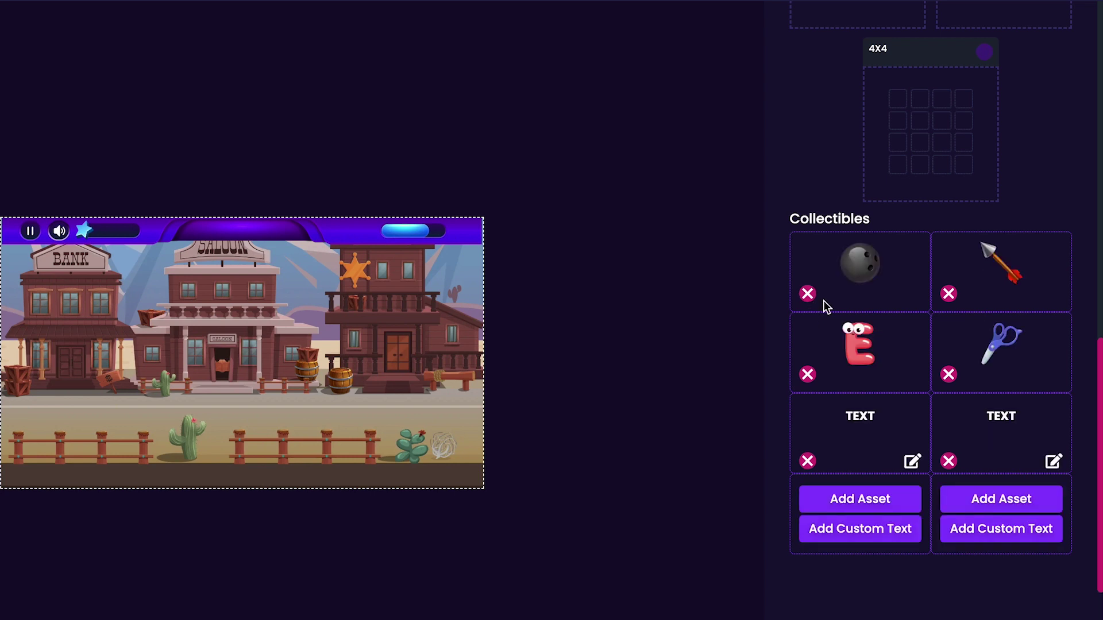
left_click(808, 295)
left_click(807, 295)
left_click(808, 295)
left_click(807, 295)
left_click(808, 295)
left_click(808, 295)
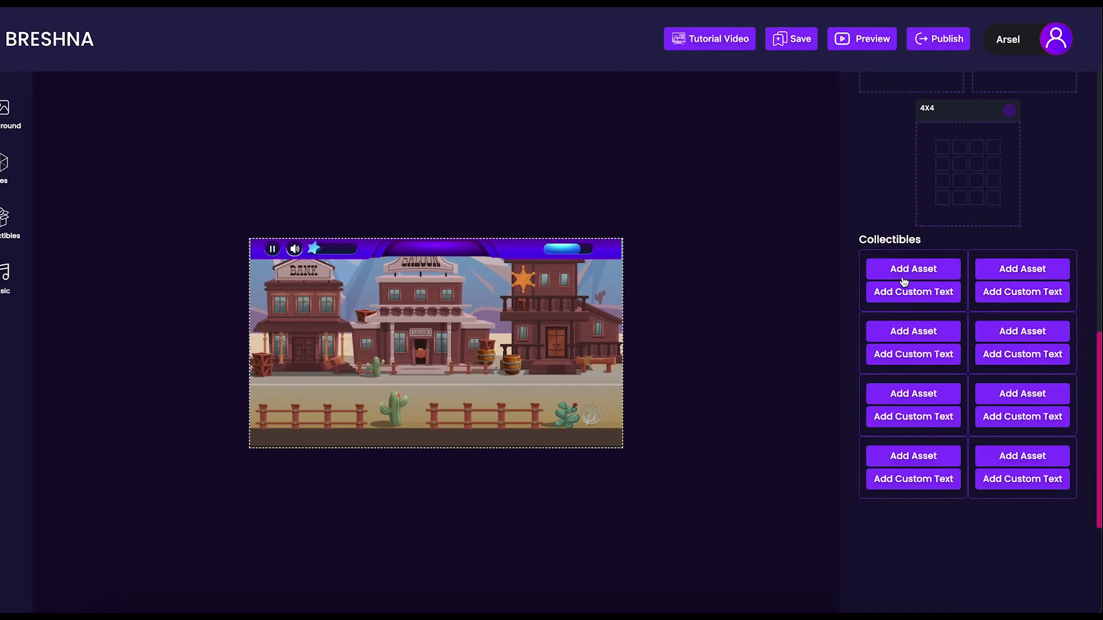
- Start adding a custom text asset to the first collectible slot
left_click(886, 271)
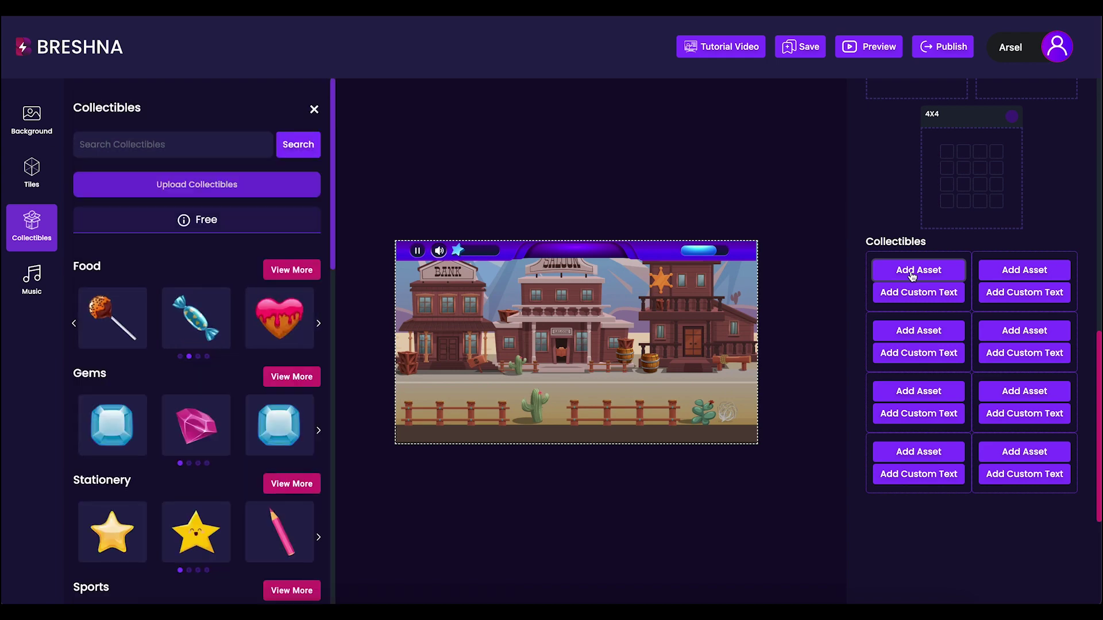
scroll(257, 359, "down", 9)
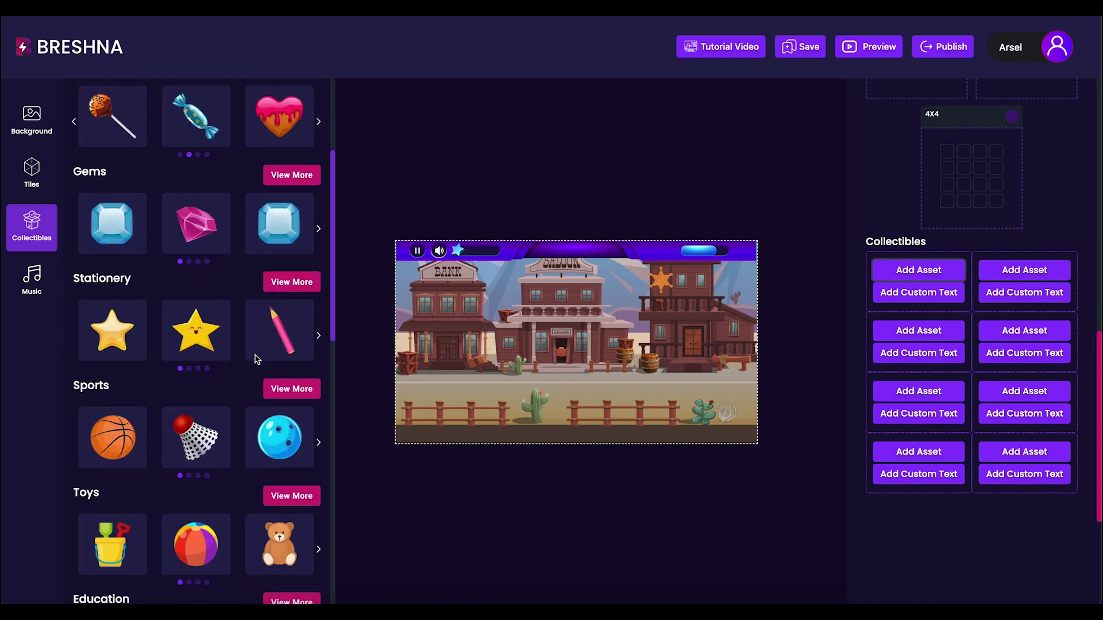
scroll(257, 359, "up", 9)
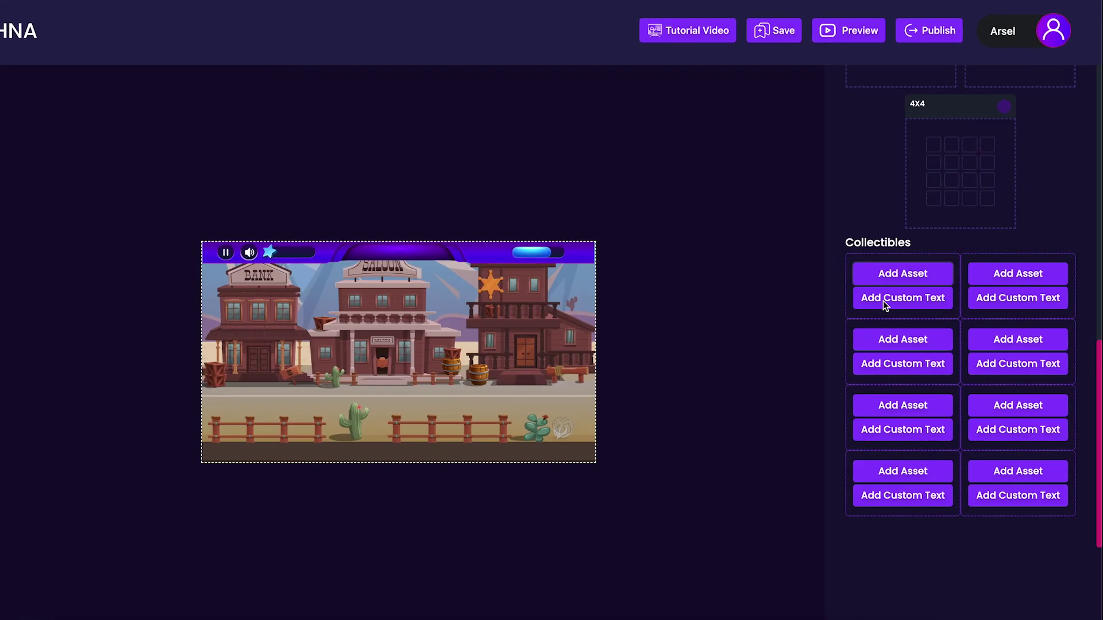
left_click(902, 299)
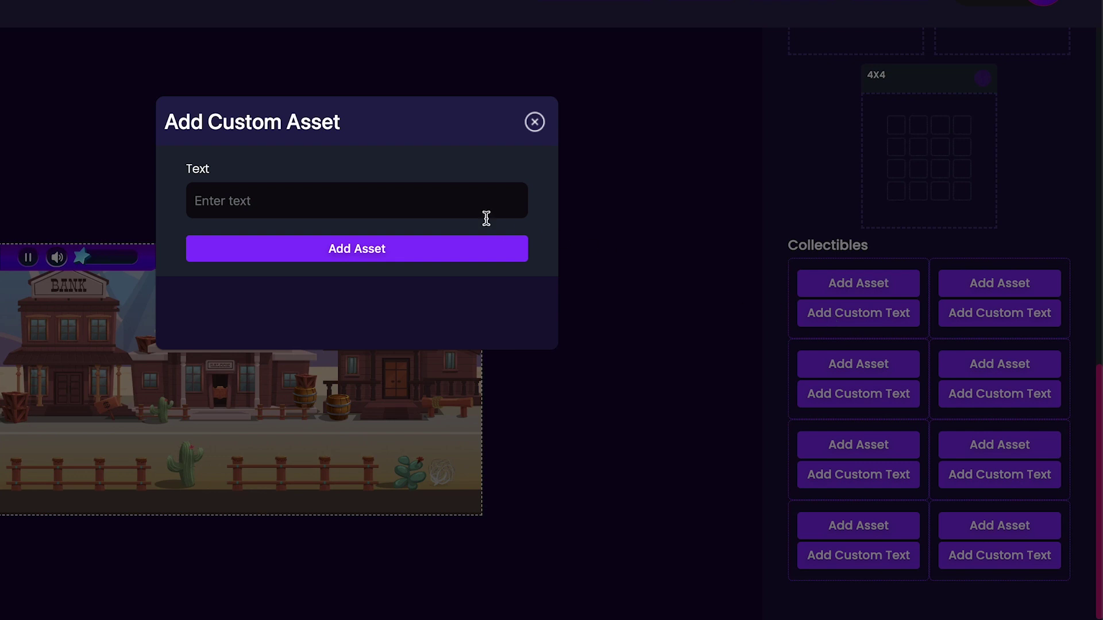
- Add '3 X 3' and '4' as the first two text collectibles
left_click(447, 208)
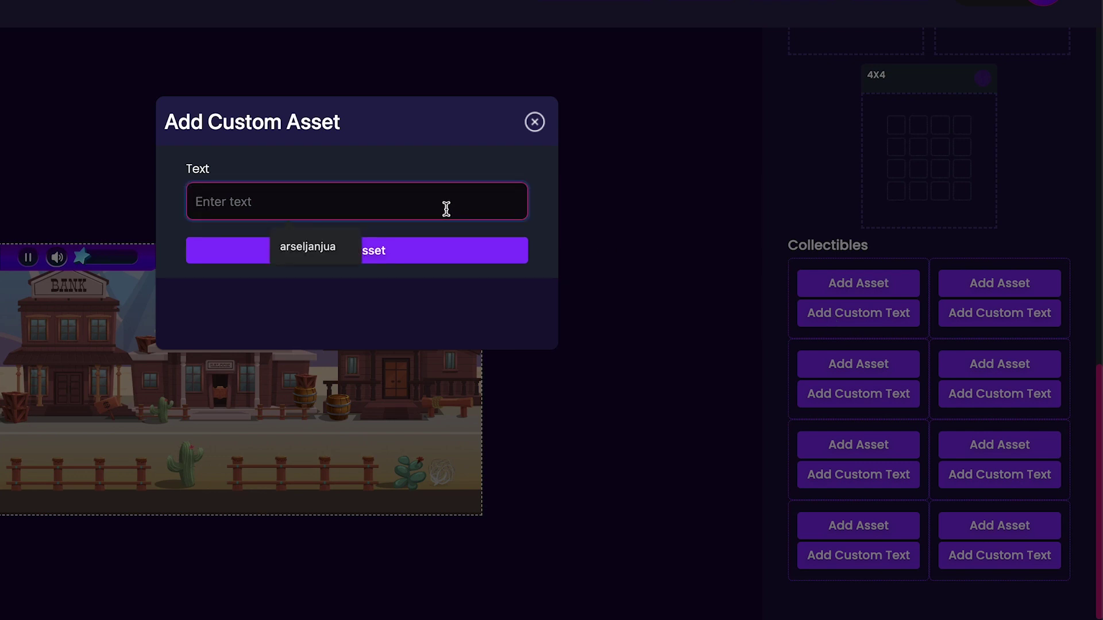
type("3")
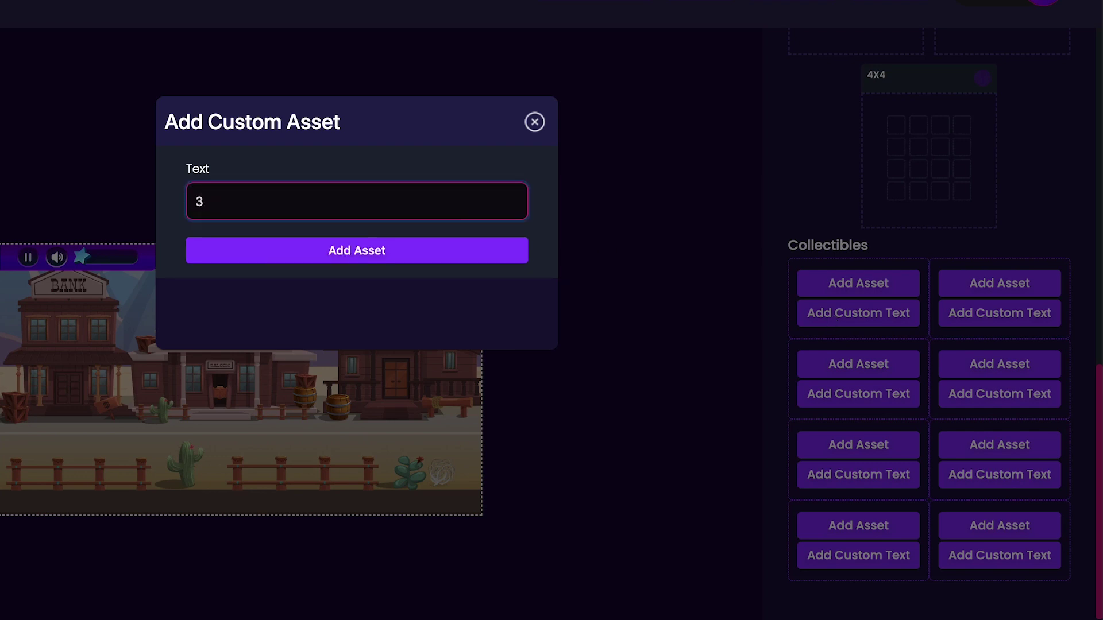
type(" X 3")
left_click(447, 250)
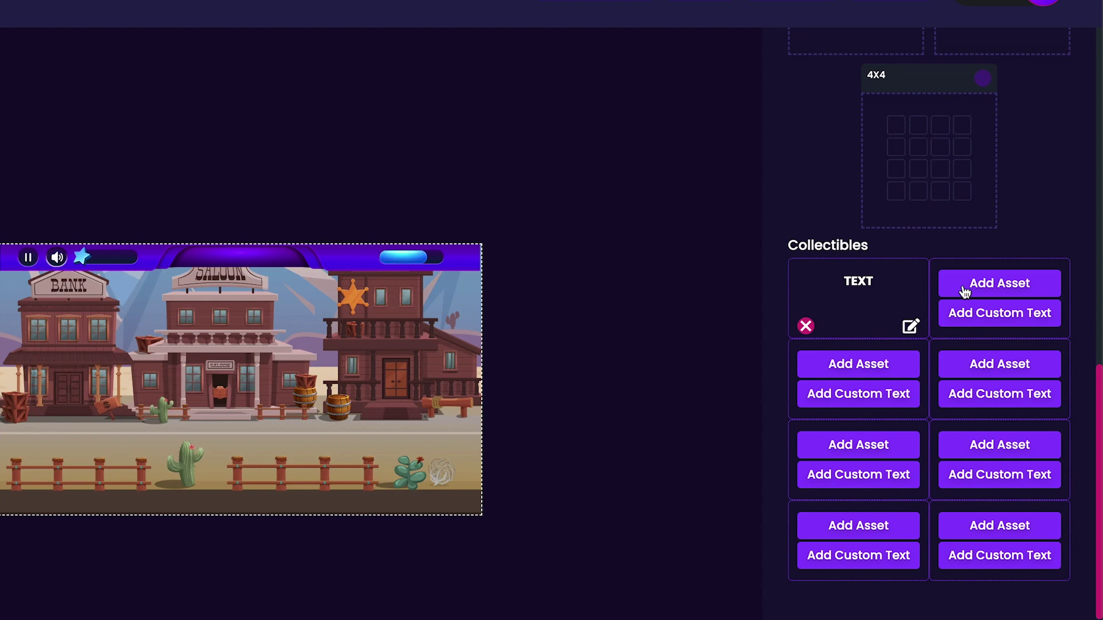
left_click(974, 312)
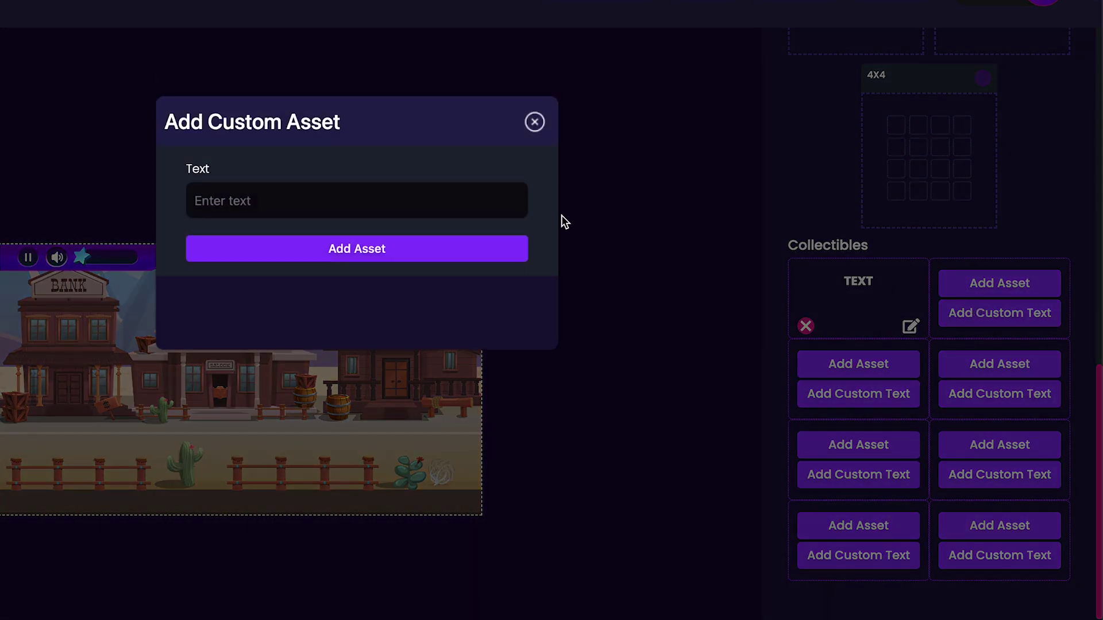
left_click(489, 212)
type("4")
left_click(484, 252)
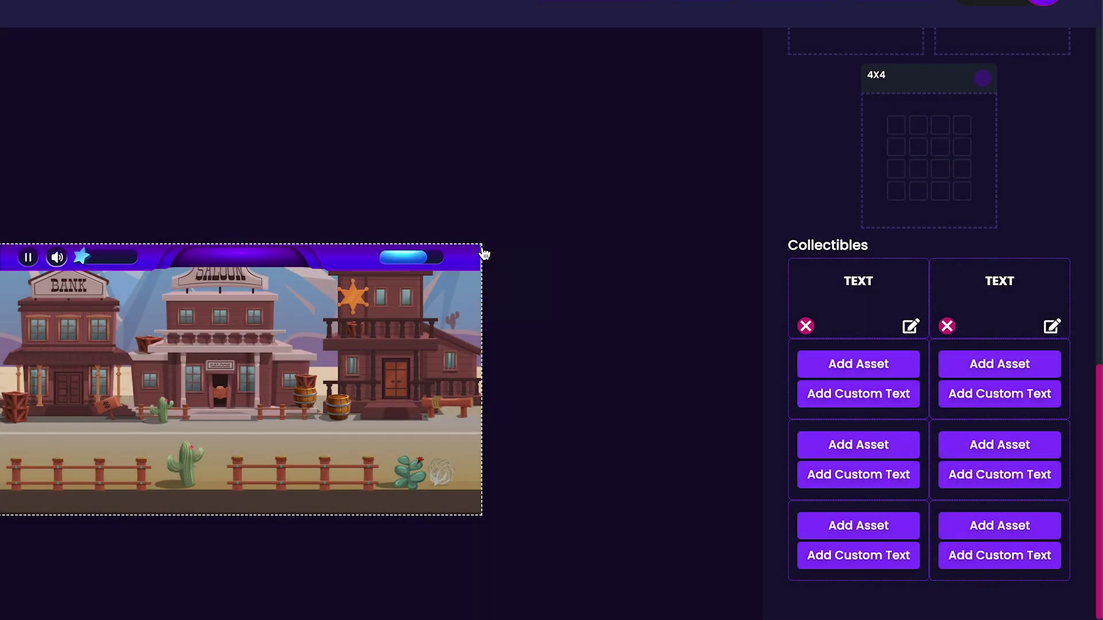
- Add '4 X 4' and '16' as the third and fourth text collectibles
left_click(831, 391)
type("4 X 4")
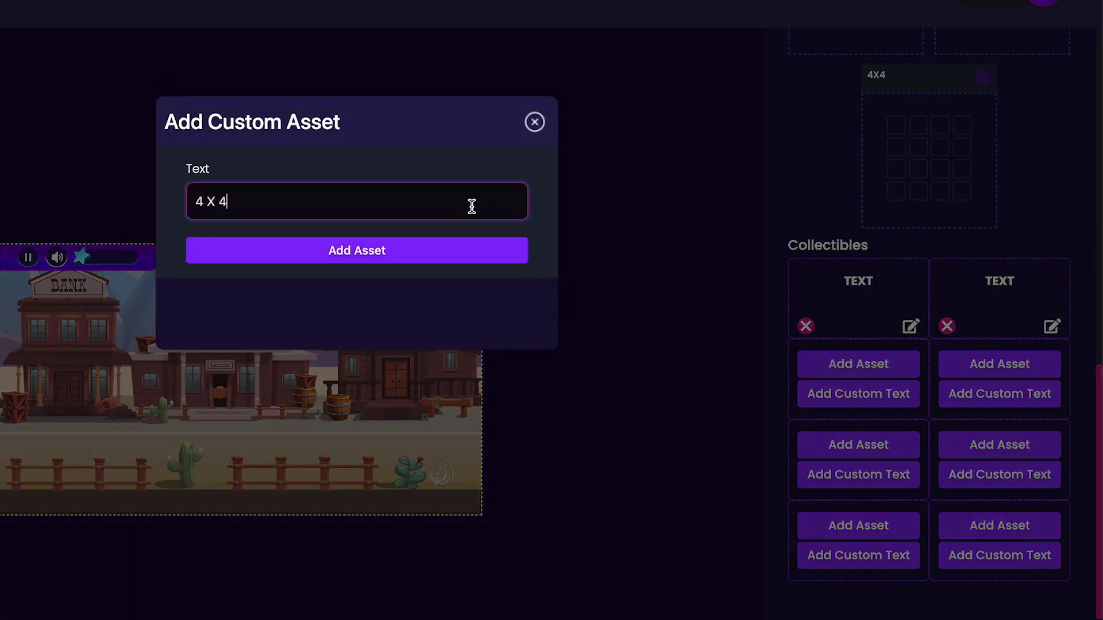
left_click(468, 251)
left_click(975, 394)
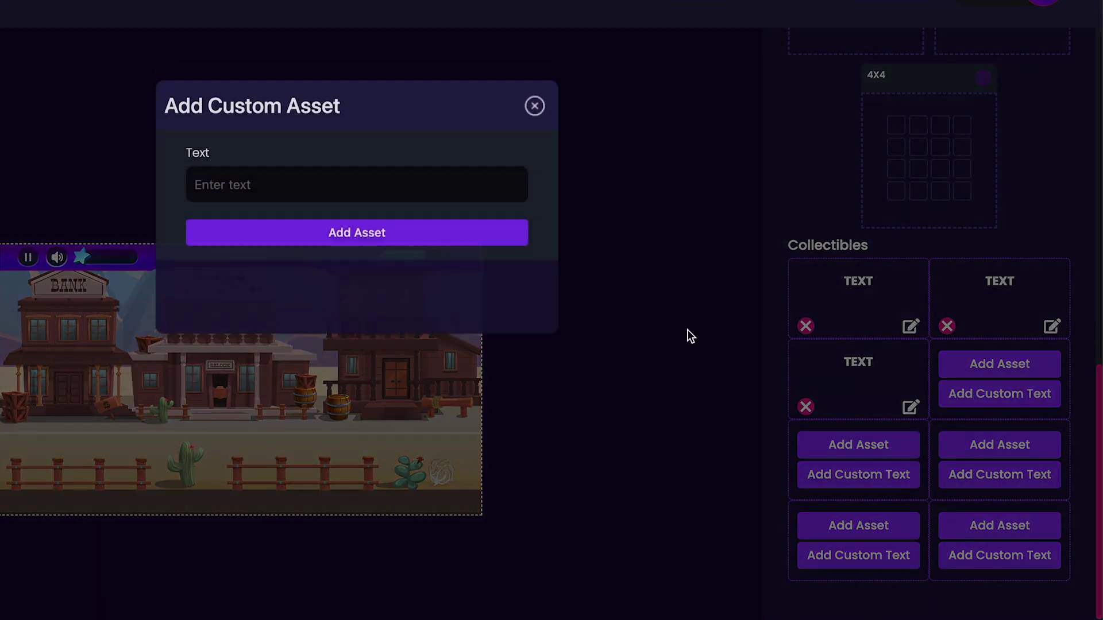
left_click(378, 213)
type("16")
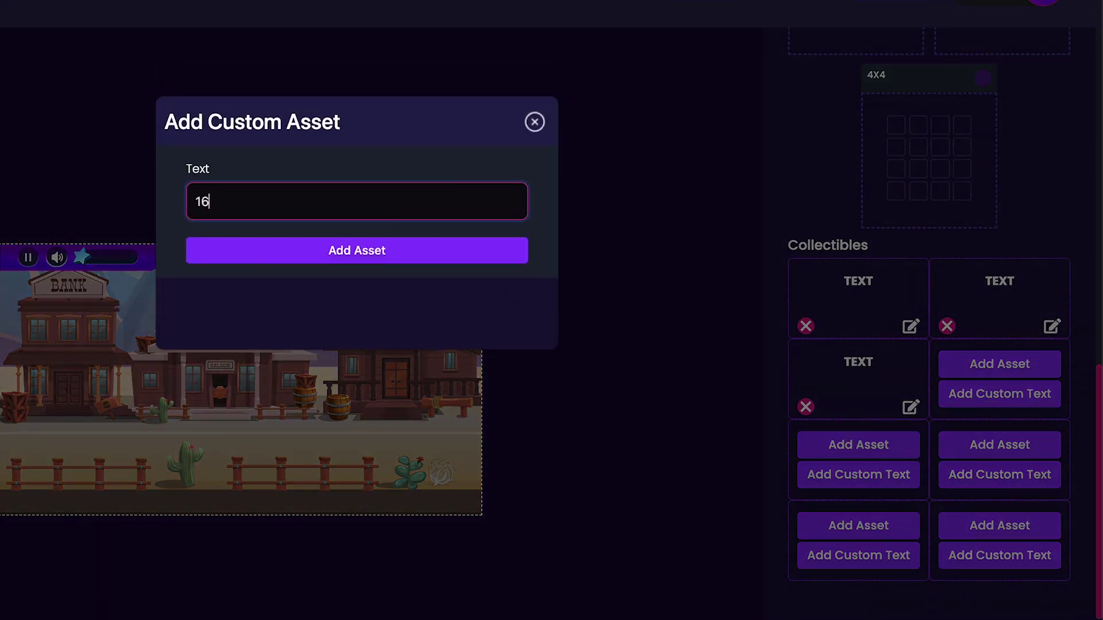
left_click(402, 259)
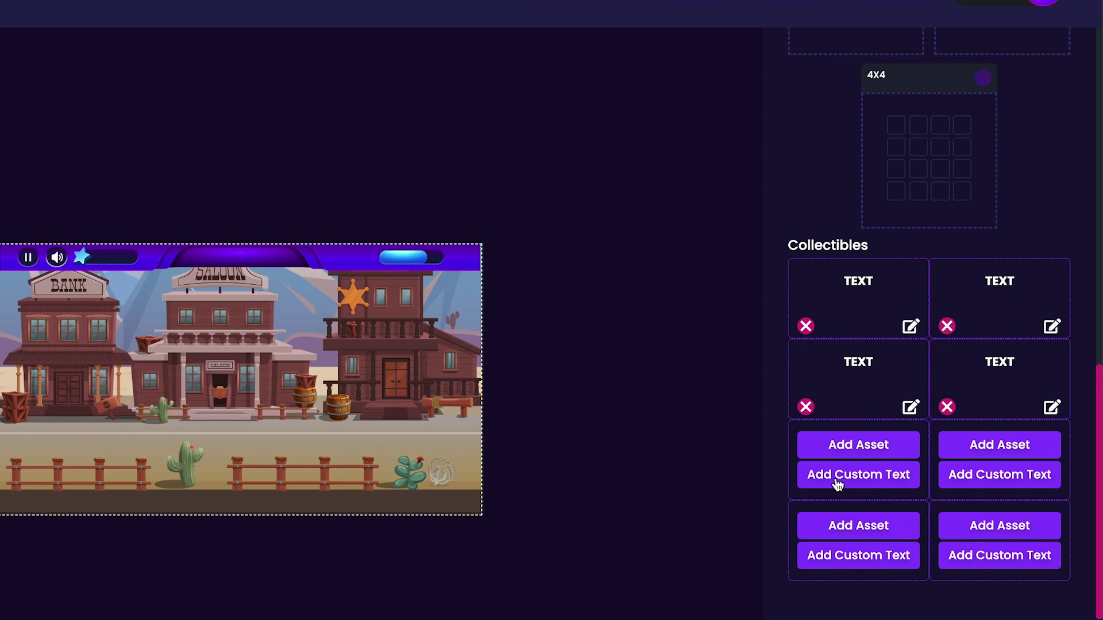
- Add '5 X 5' and '25' as the fifth and sixth text collectibles
left_click(839, 483)
left_click(380, 207)
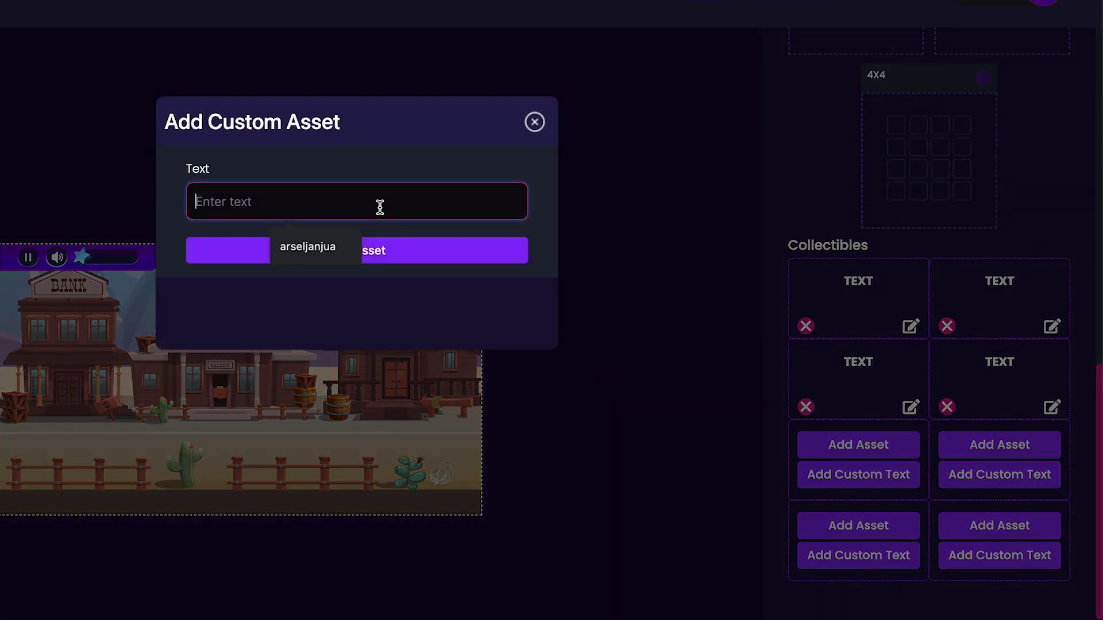
type("5 X")
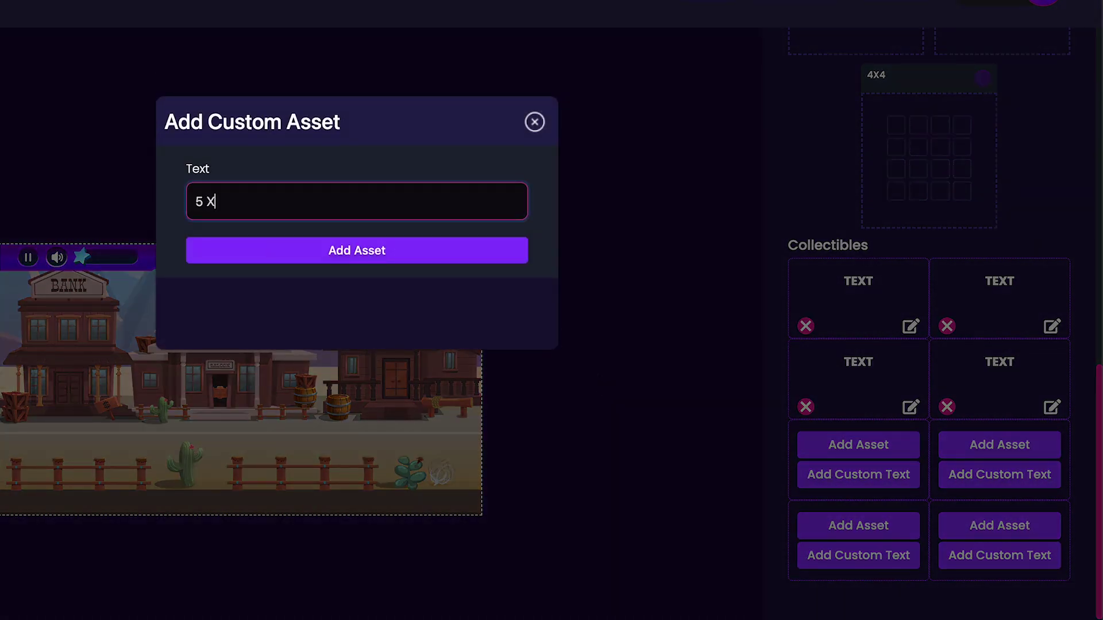
type(" 5")
left_click(392, 251)
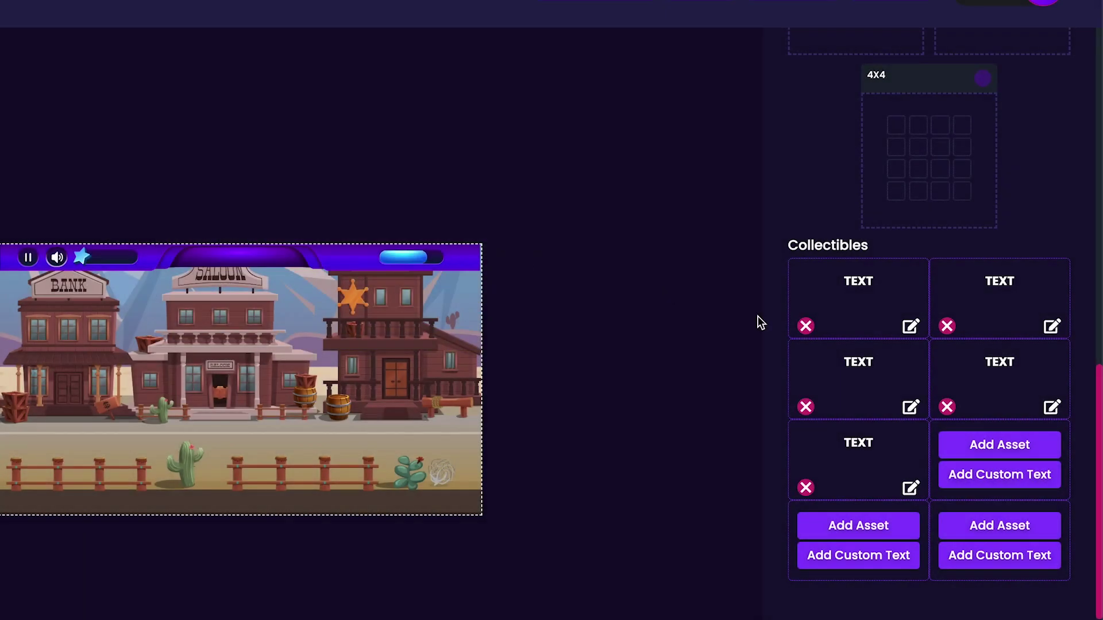
left_click(1006, 481)
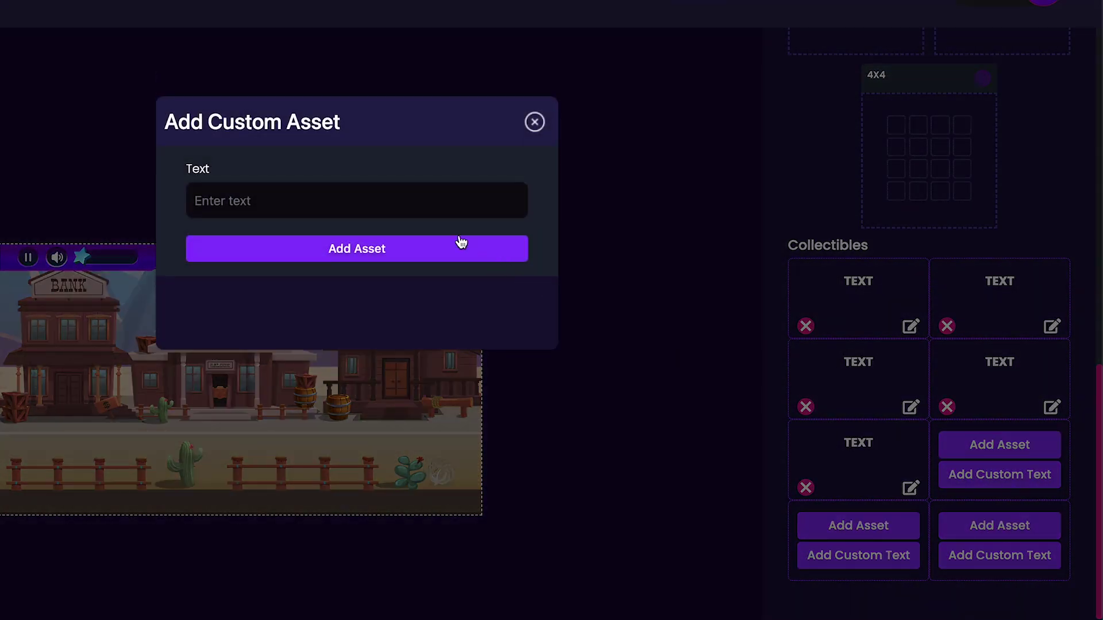
left_click(425, 212)
type("2")
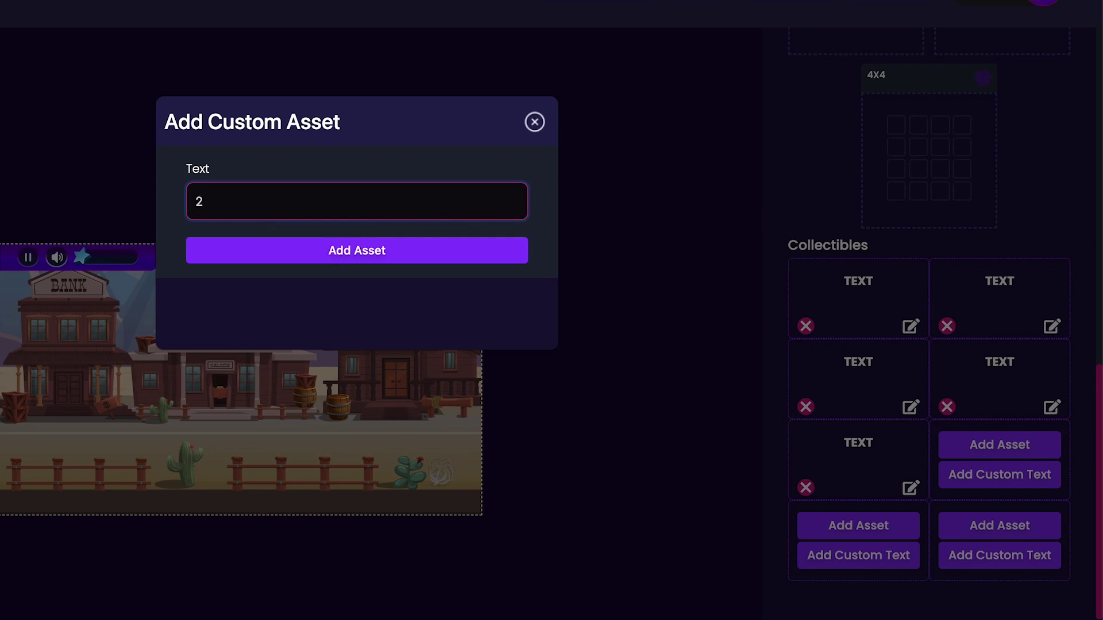
type("5")
left_click(413, 250)
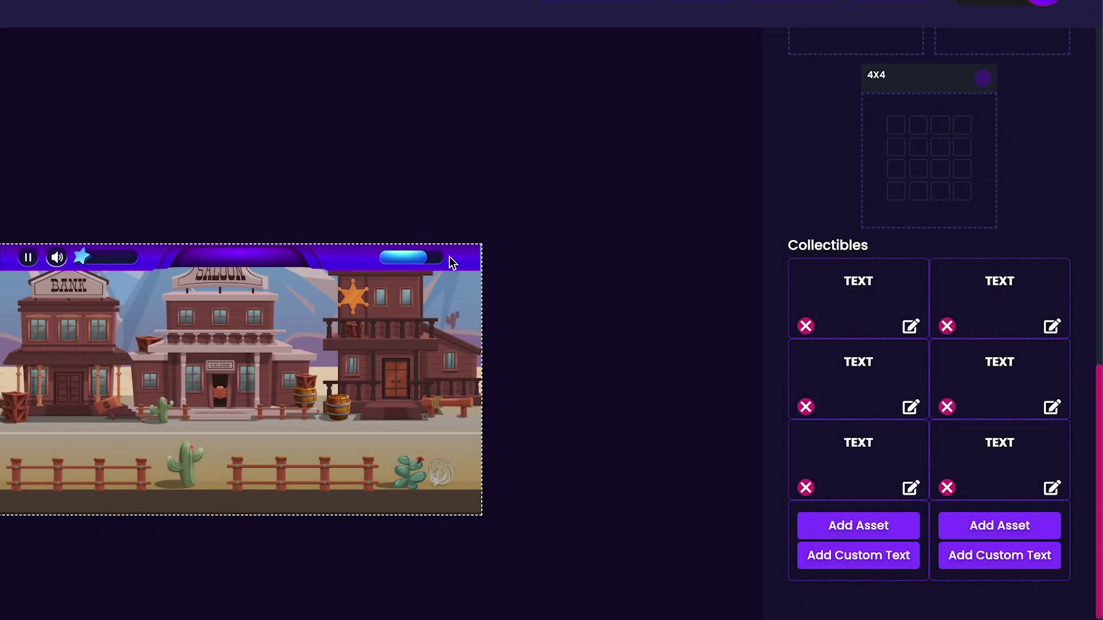
- Add '6 X 6' and '36' as the last two text collectibles
left_click(860, 561)
left_click(325, 212)
type("6 ")
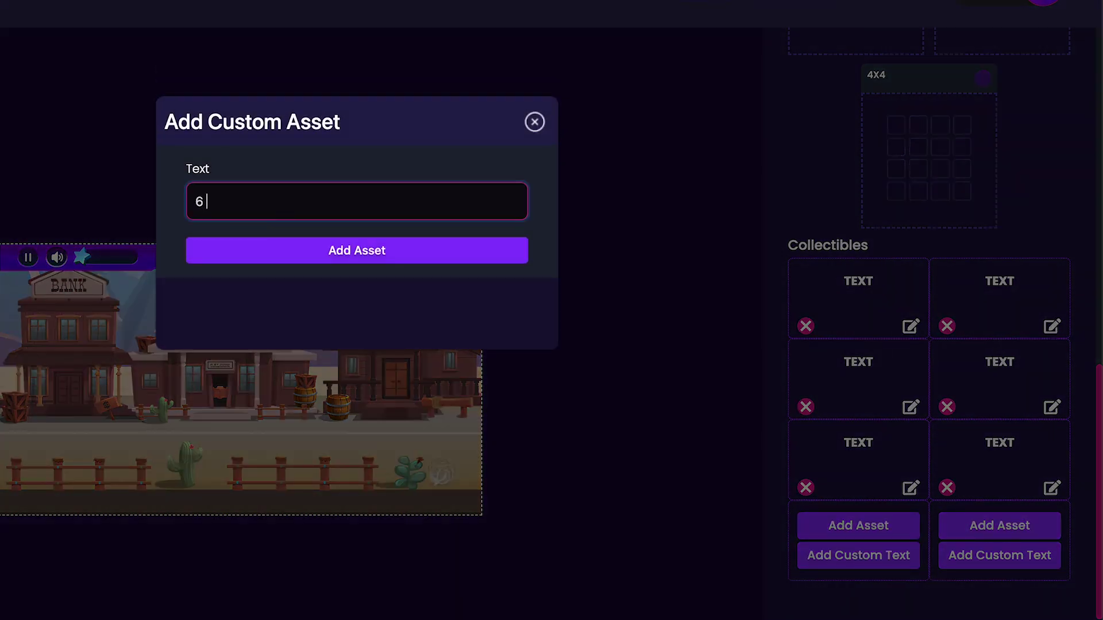
type("X ^")
type("6")
left_click(320, 250)
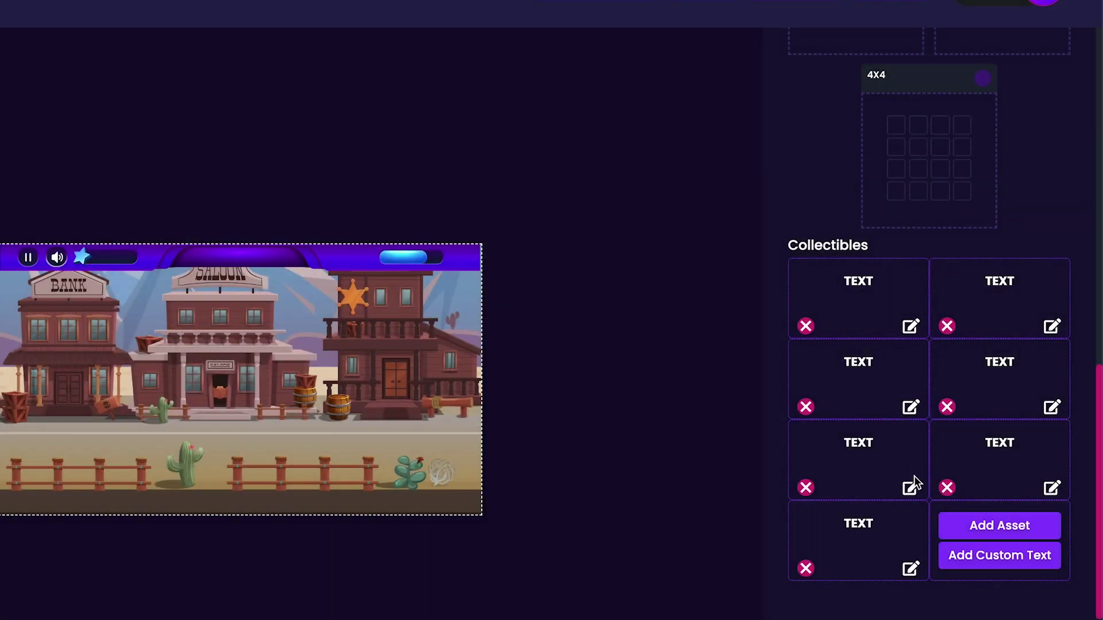
left_click(983, 555)
left_click(454, 202)
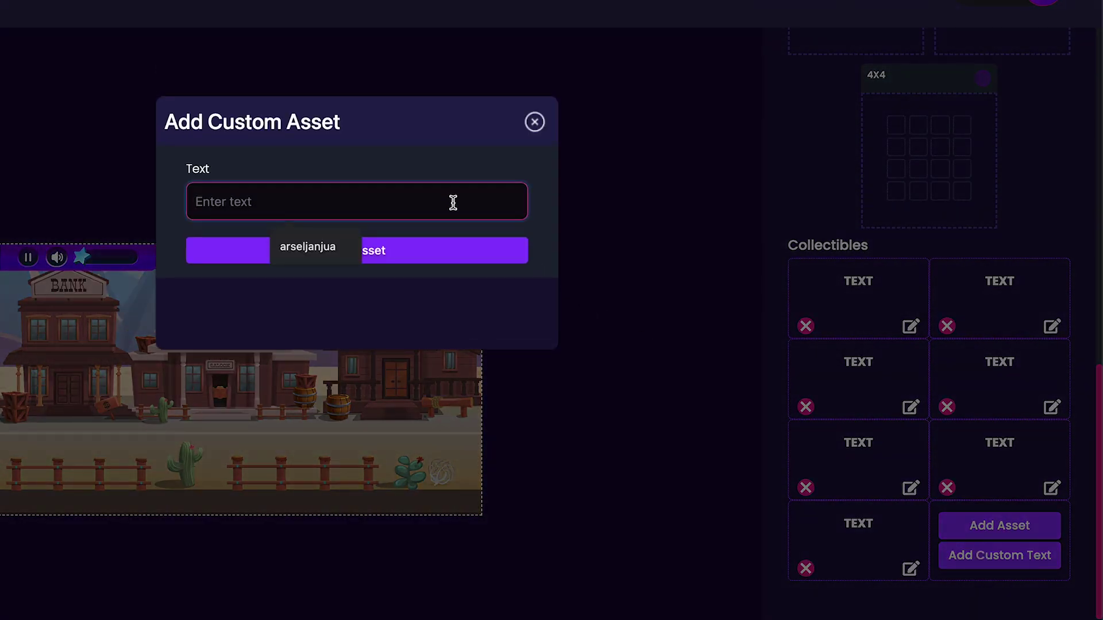
type("36")
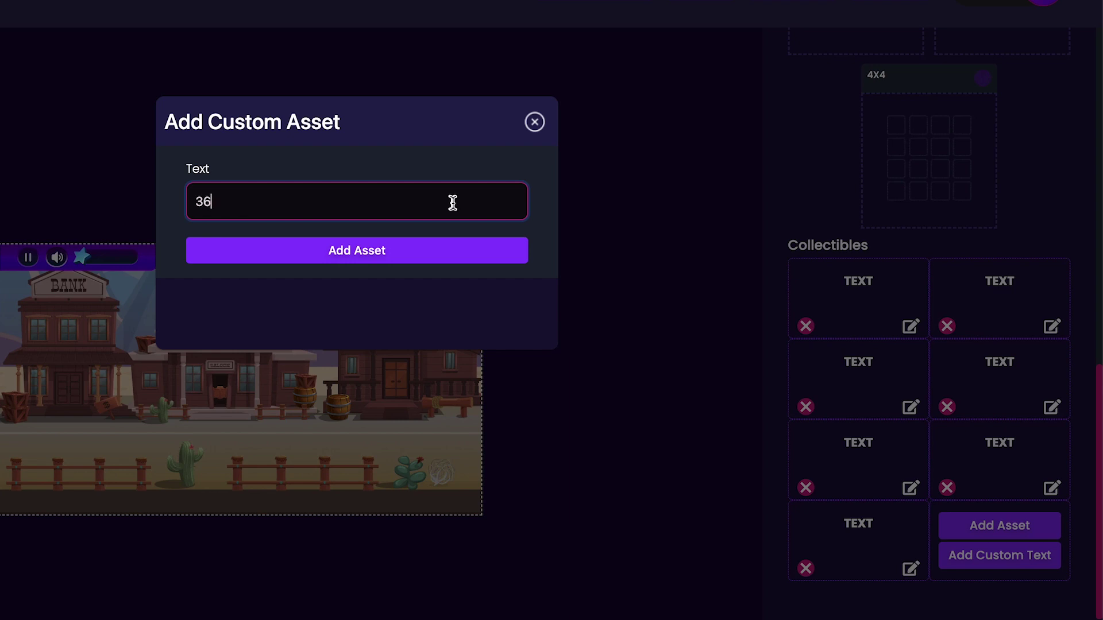
left_click(446, 251)
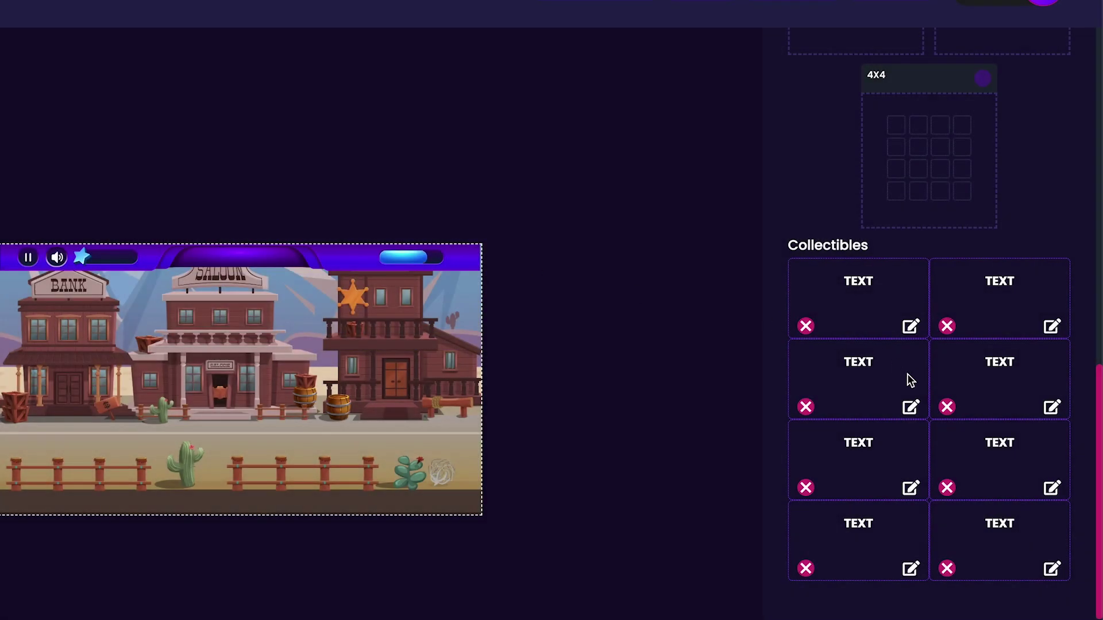
- Rename the game to 'Math Matcher' in Game Info
scroll(907, 373, "up", 10)
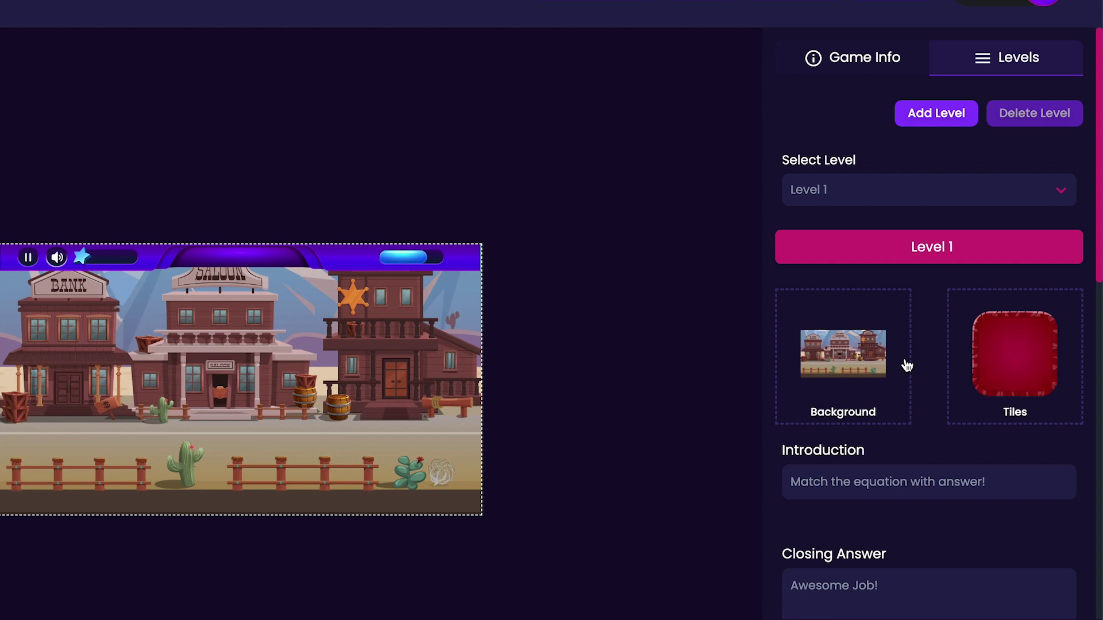
left_click(863, 74)
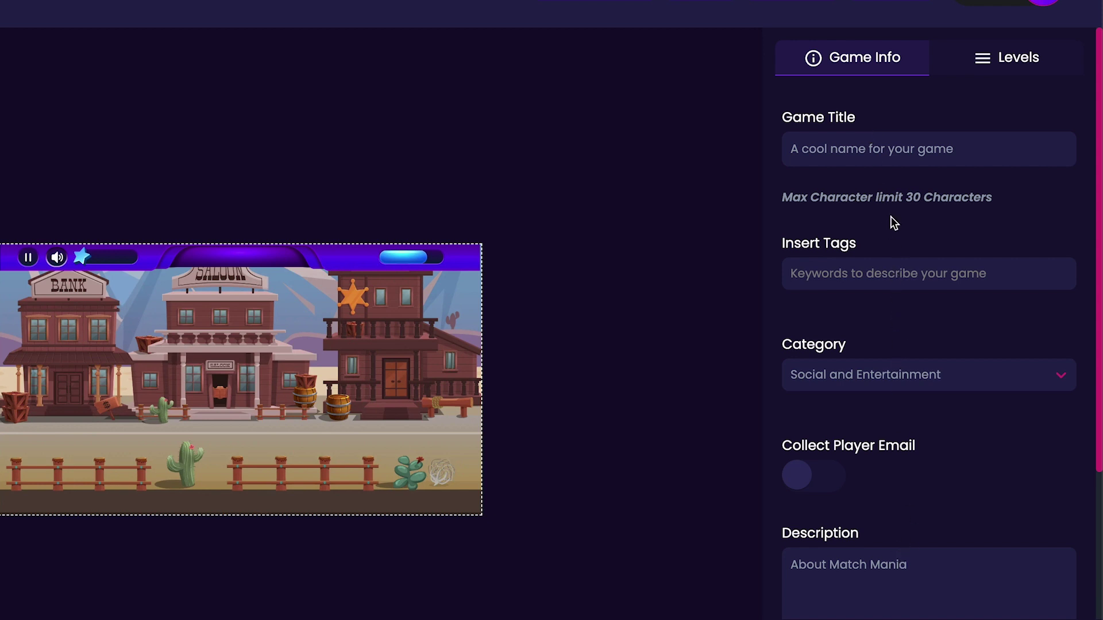
triple_click(888, 159)
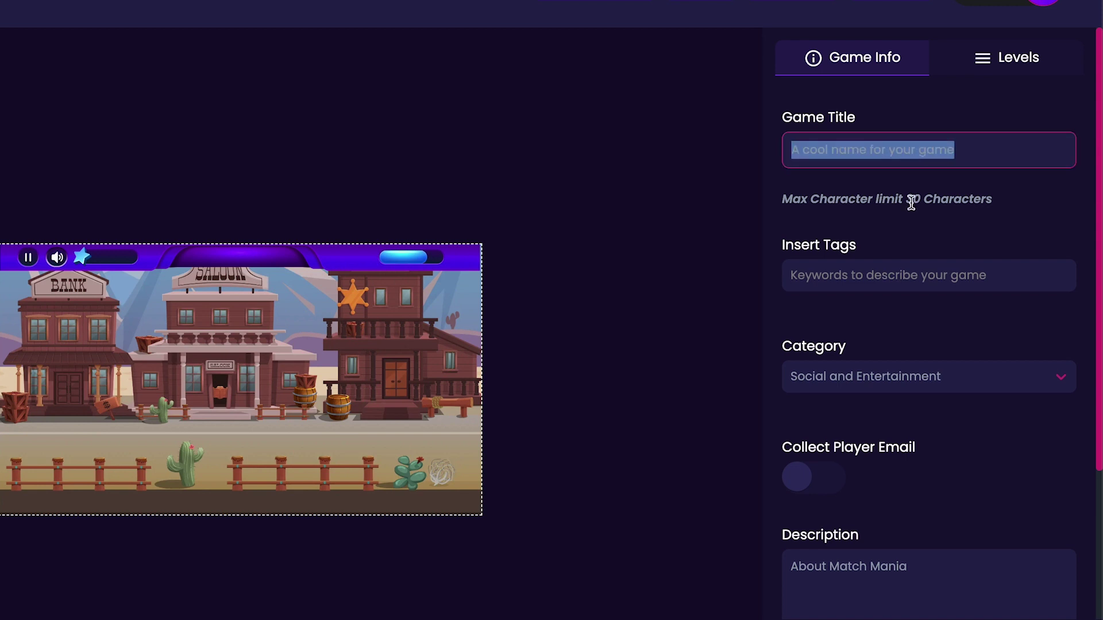
type("Math")
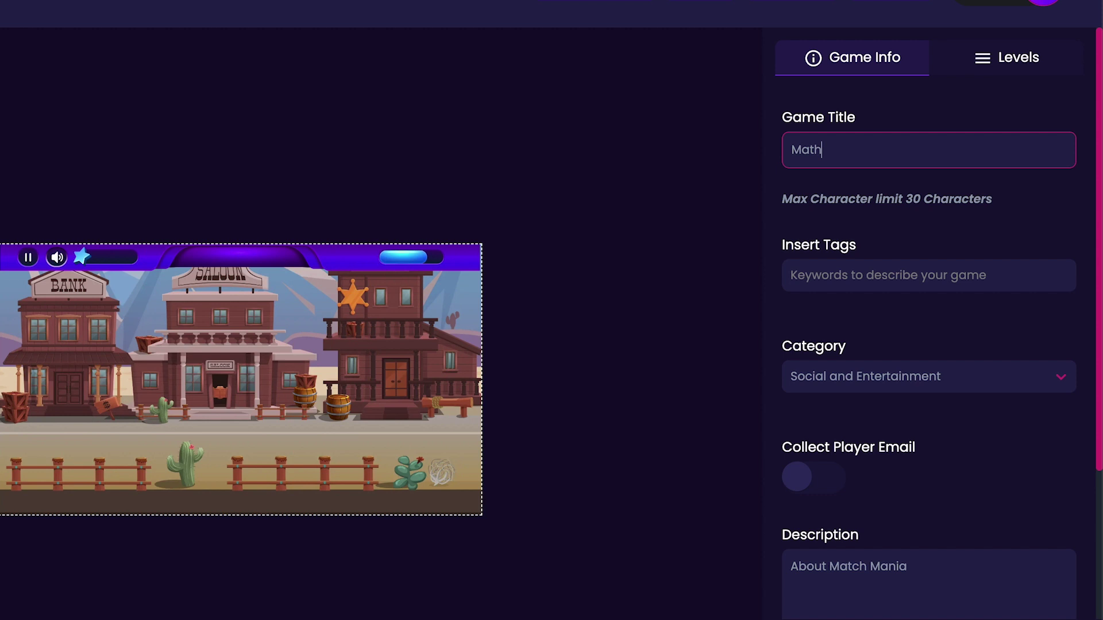
type(" Matcher")
left_click(909, 237)
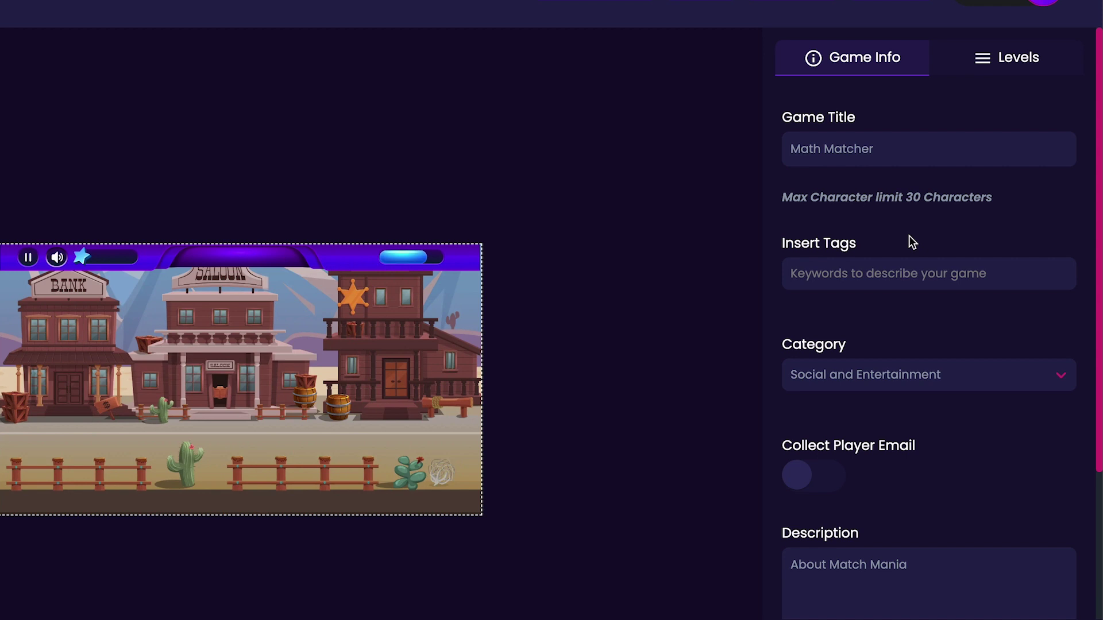
- Add the tags 'math' and 'education' to the game
left_click(916, 282)
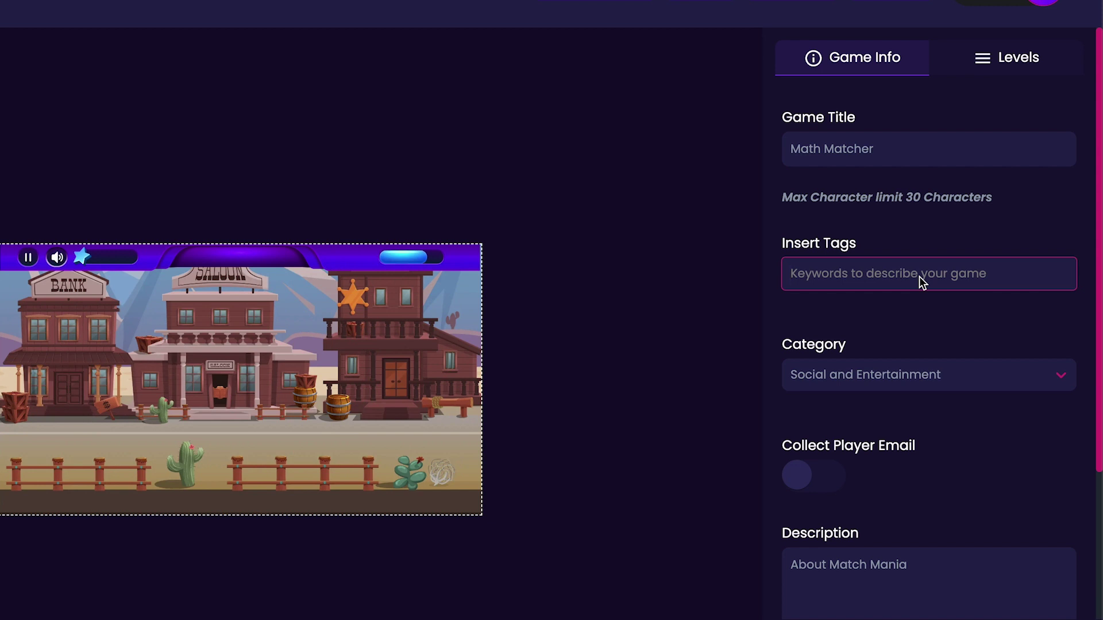
type("math")
key("Return")
type("ed")
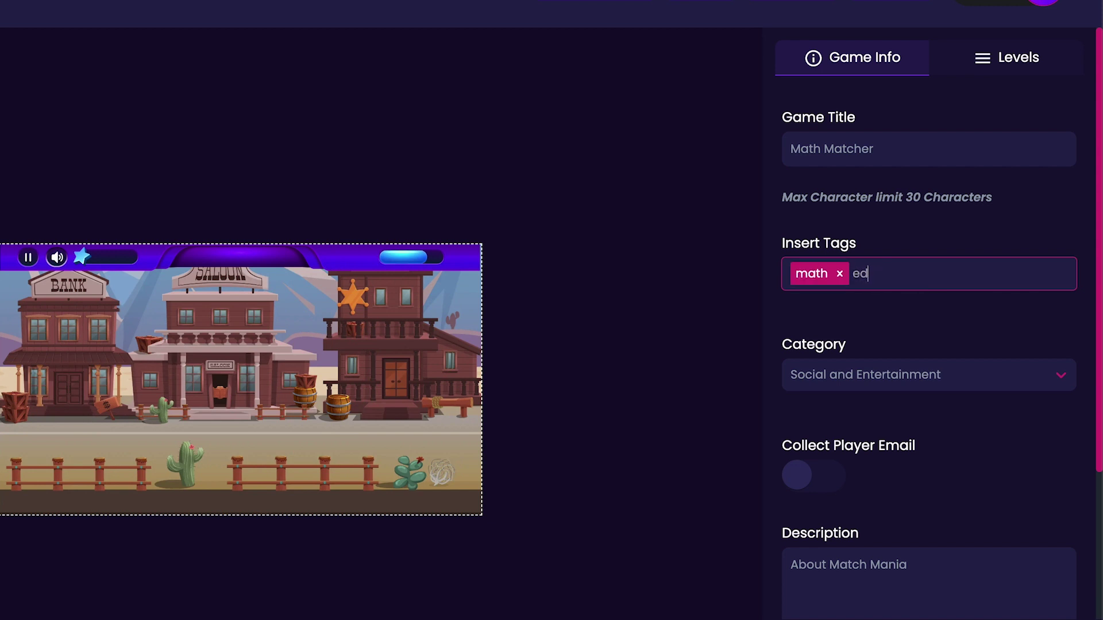
type("ucation")
key("Return")
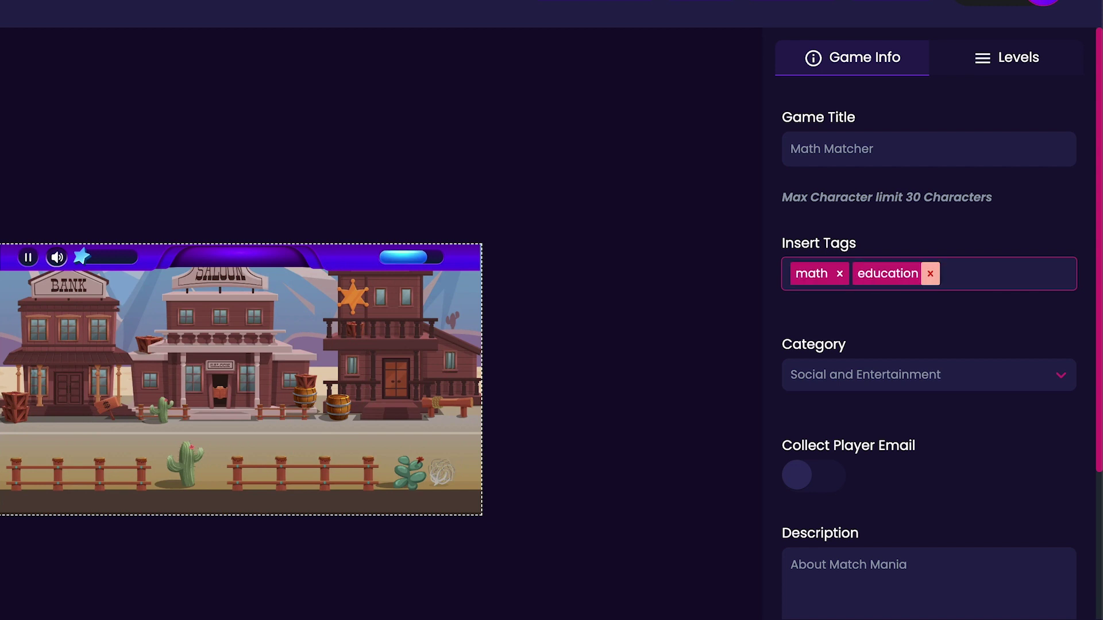
- Set the game category to Education, leaving player email collection off
left_click(918, 370)
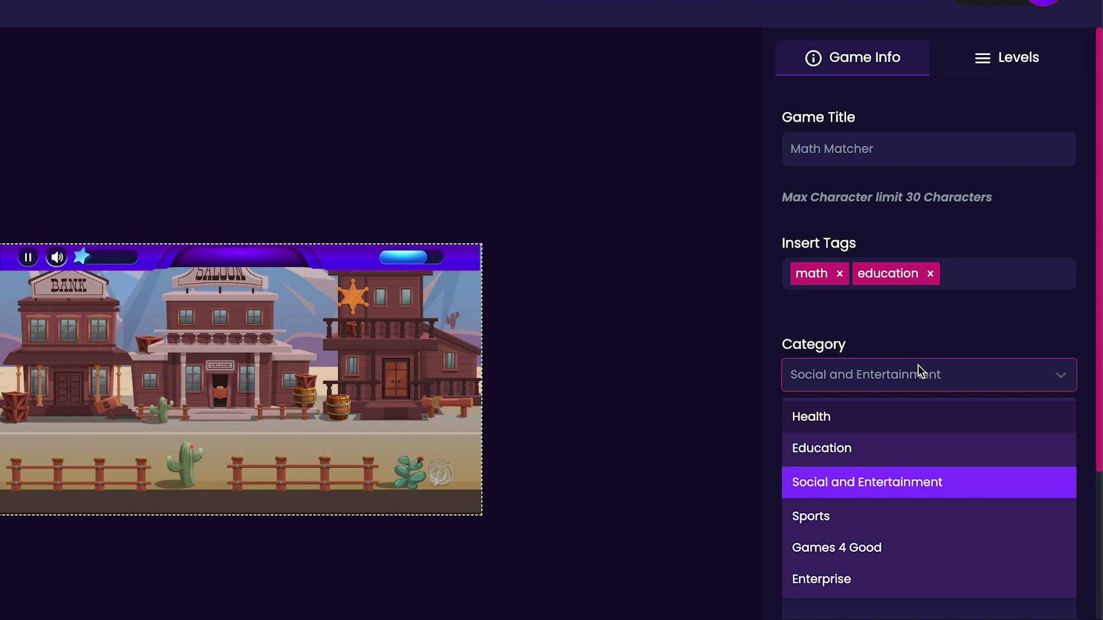
left_click(923, 440)
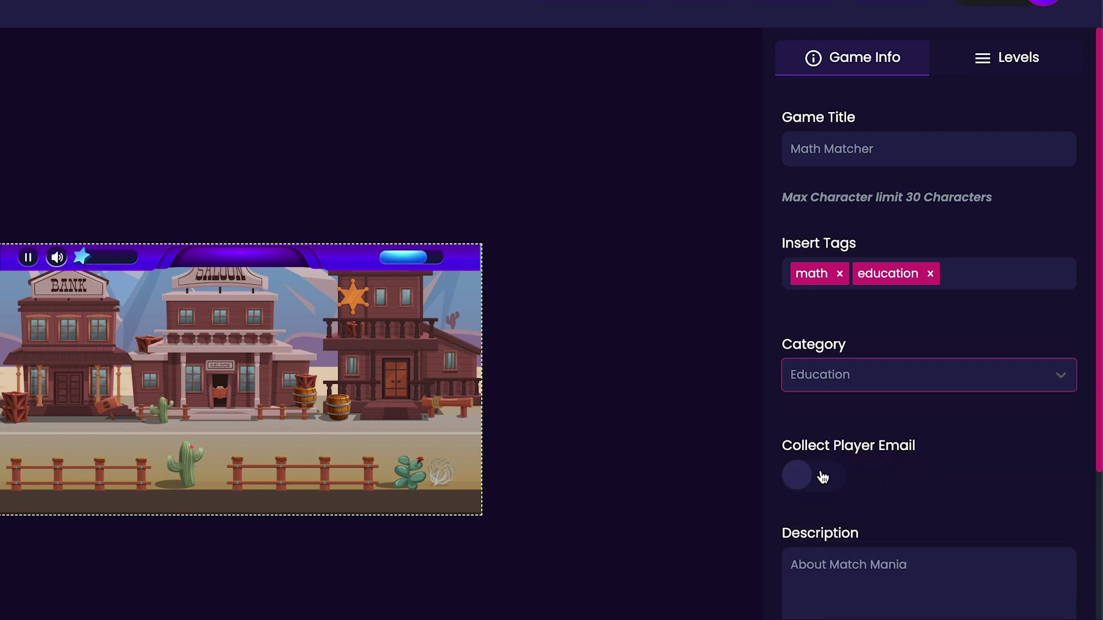
left_click(822, 477)
left_click(822, 478)
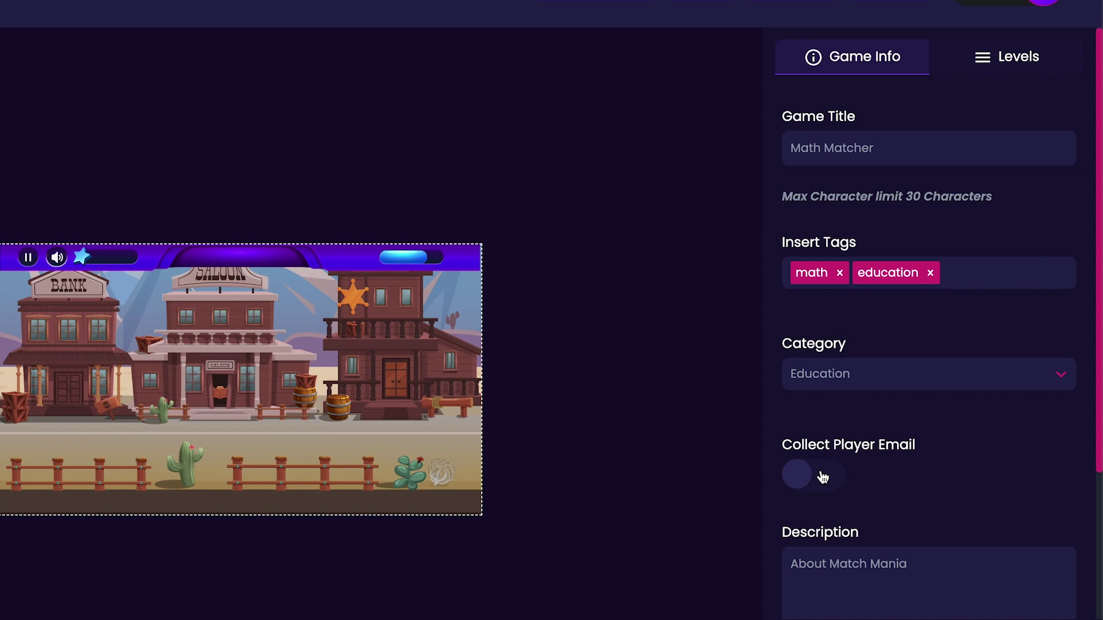
- Replace the description with 'Match the equation and the answer'
scroll(822, 478, "down", 3)
left_click(821, 473)
key("ctrl+shift+Left")
key("ctrl+shift+Left")
key("ctrl+shift+Left")
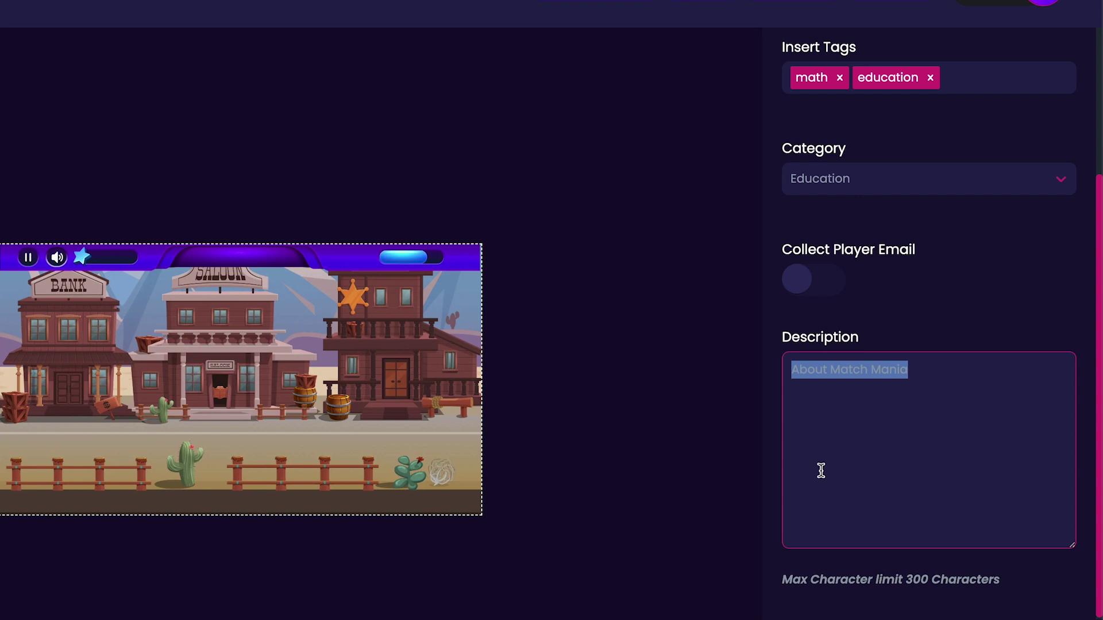
type("Match the equa")
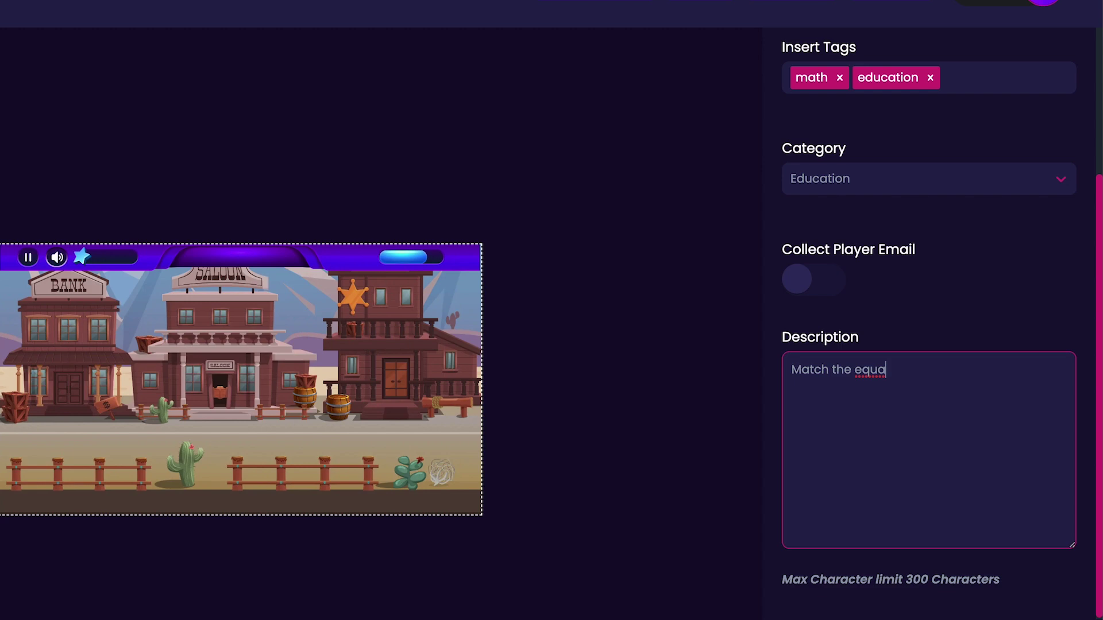
type("tion and the answer")
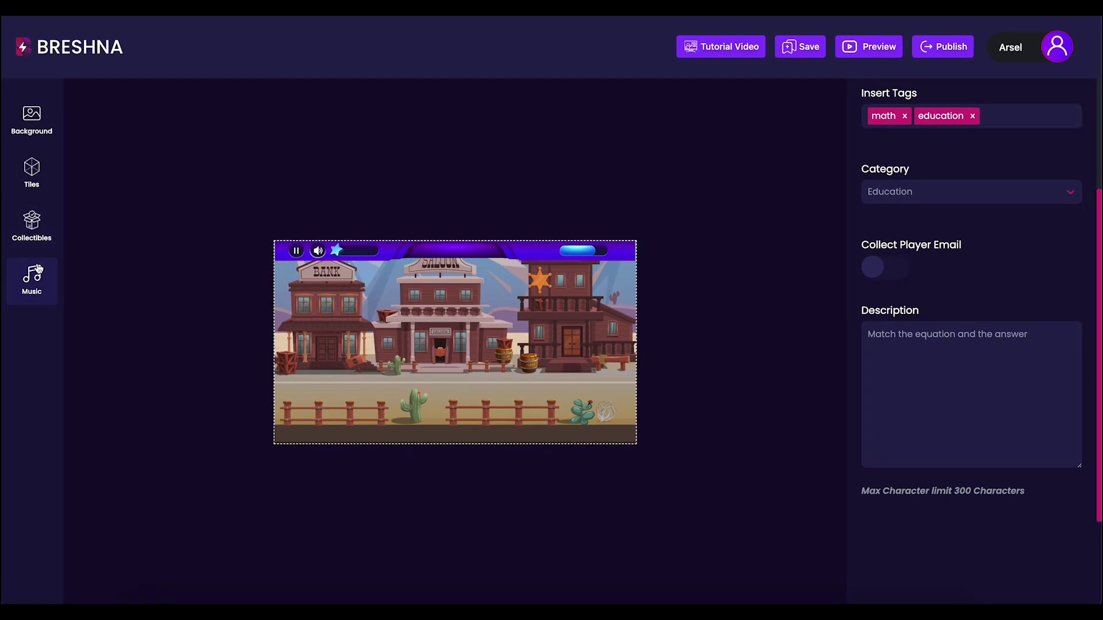
- Add Clear Day from the music library as the game's track, then publish Math Matcher
left_click(36, 272)
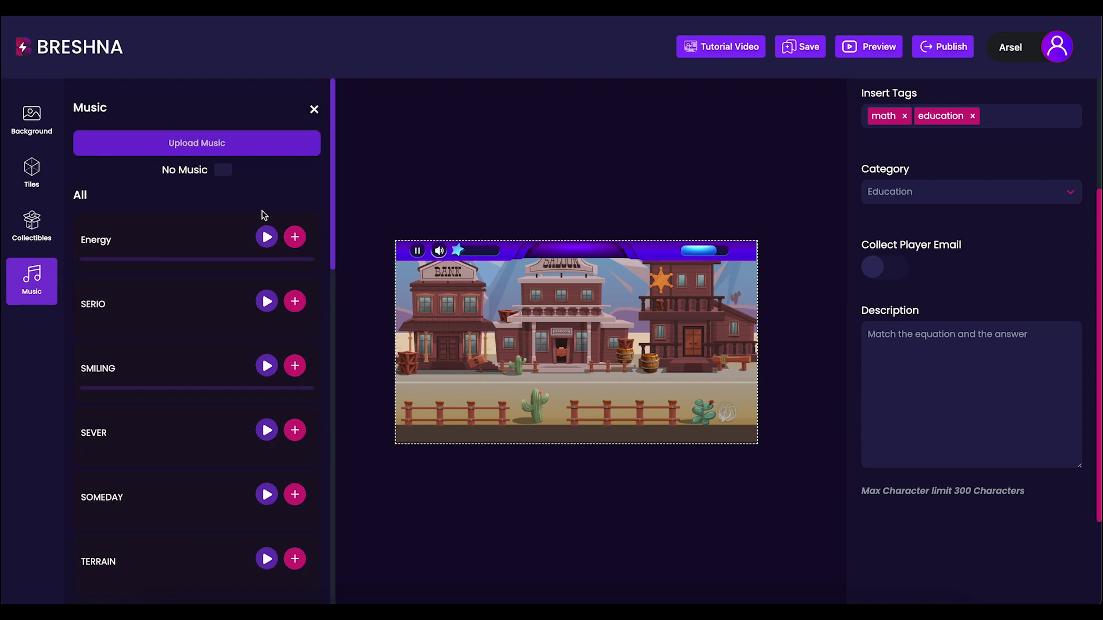
left_click_drag(332, 190, 333, 369)
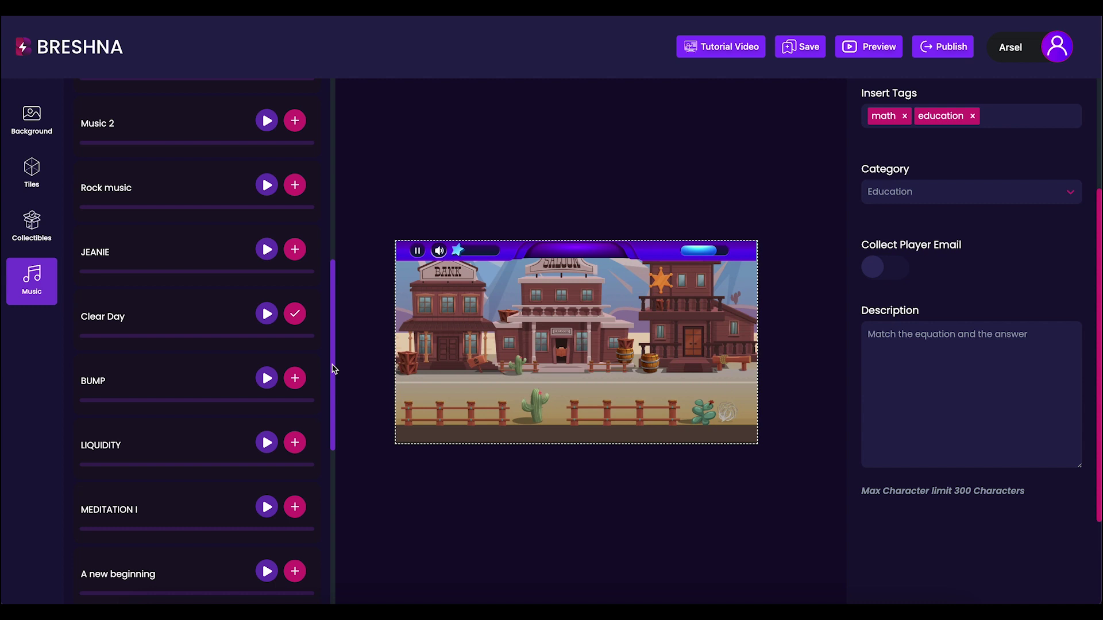
left_click(300, 324)
left_click(301, 324)
scroll(943, 126, "up", 3)
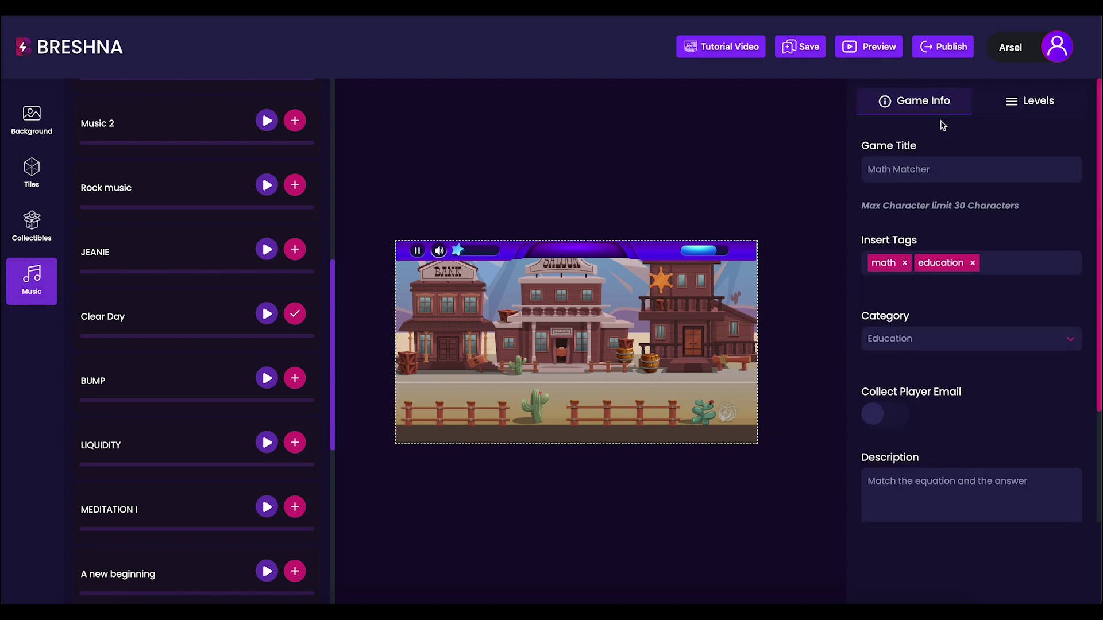
left_click(927, 52)
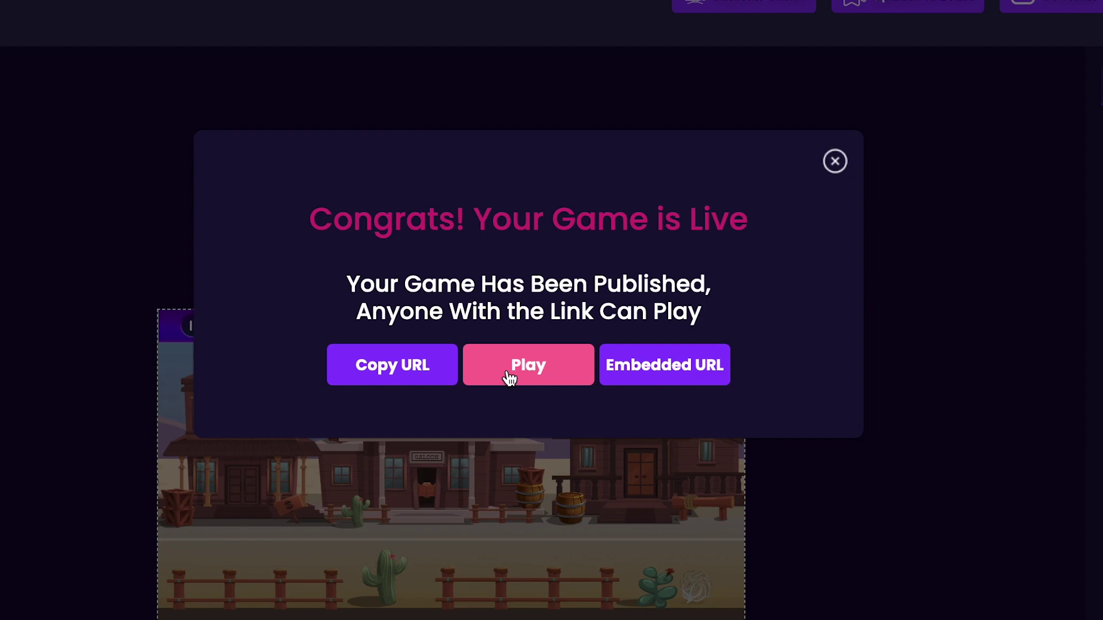
- Open the live Math Matcher game and start Level 1 from its intro screen
left_click(509, 379)
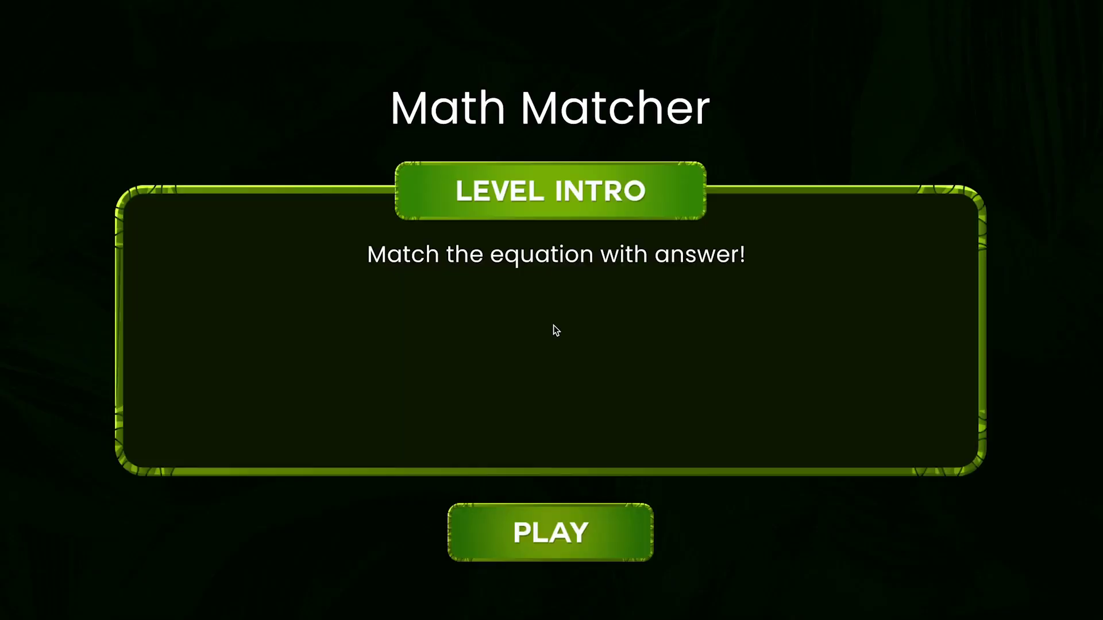
left_click(561, 525)
- Flip red cards to match 5X5 with 25 and 3X3 with 9
left_click(415, 319)
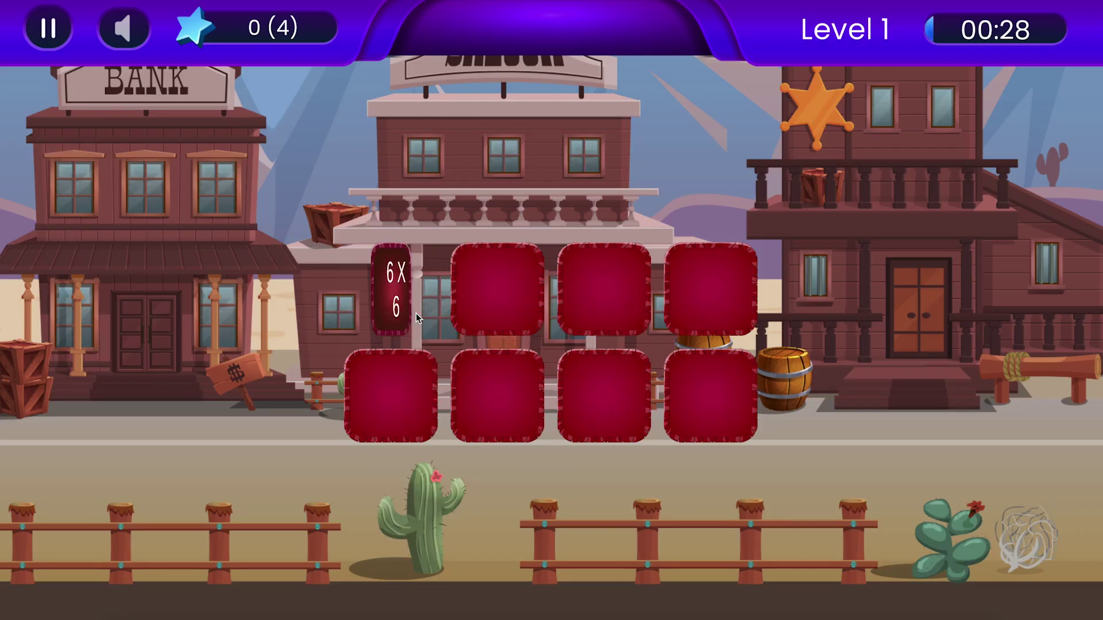
left_click(603, 382)
left_click(603, 290)
left_click(498, 396)
left_click(525, 327)
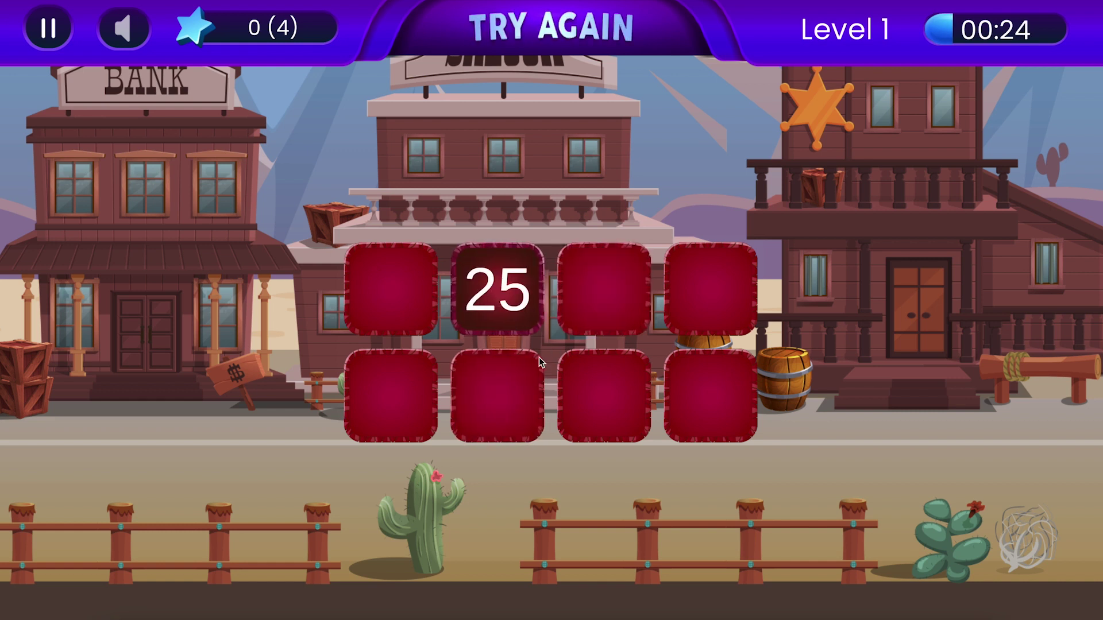
left_click(603, 396)
left_click(710, 290)
left_click(603, 290)
left_click(479, 380)
- Match the remaining pairs, 4X4 with 16 and 6X6 with 36
left_click(402, 299)
left_click(423, 382)
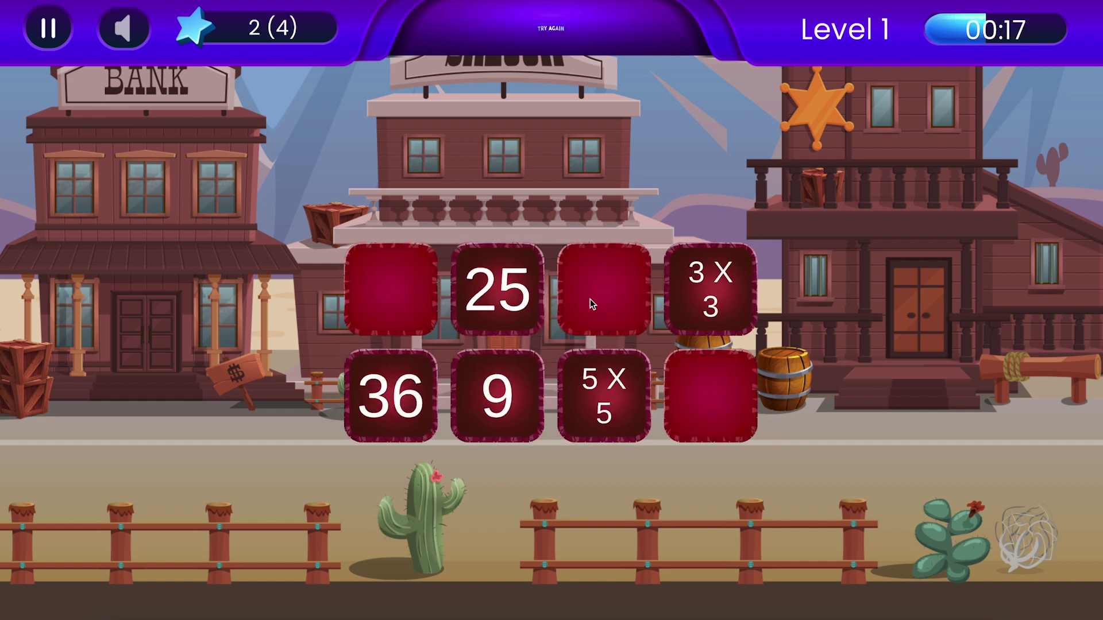
left_click(590, 300)
left_click(625, 322)
left_click(391, 396)
left_click(390, 290)
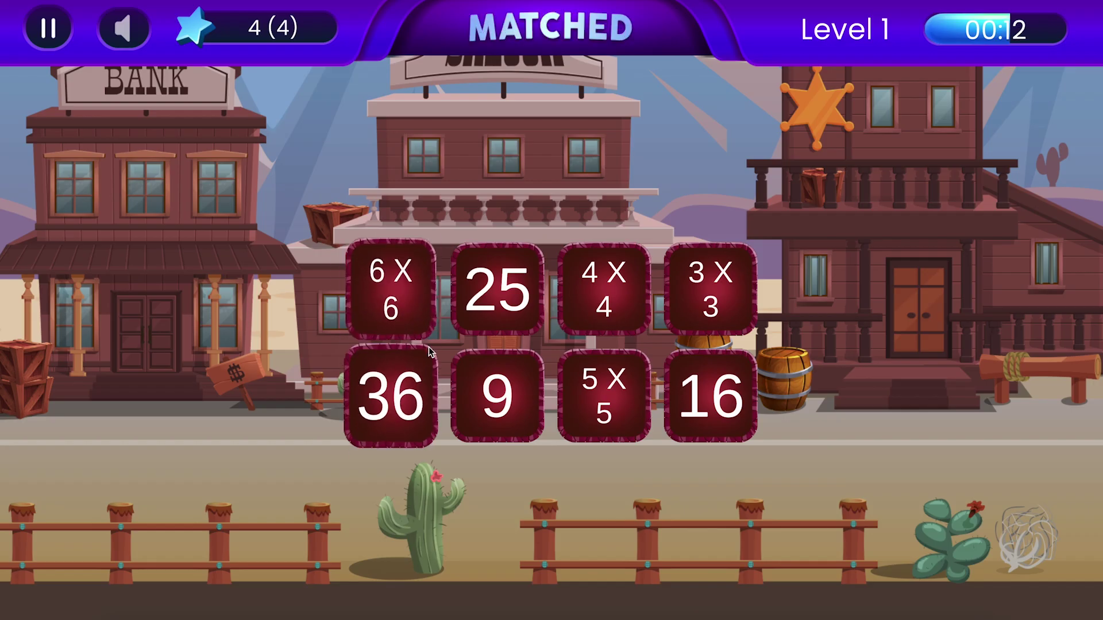